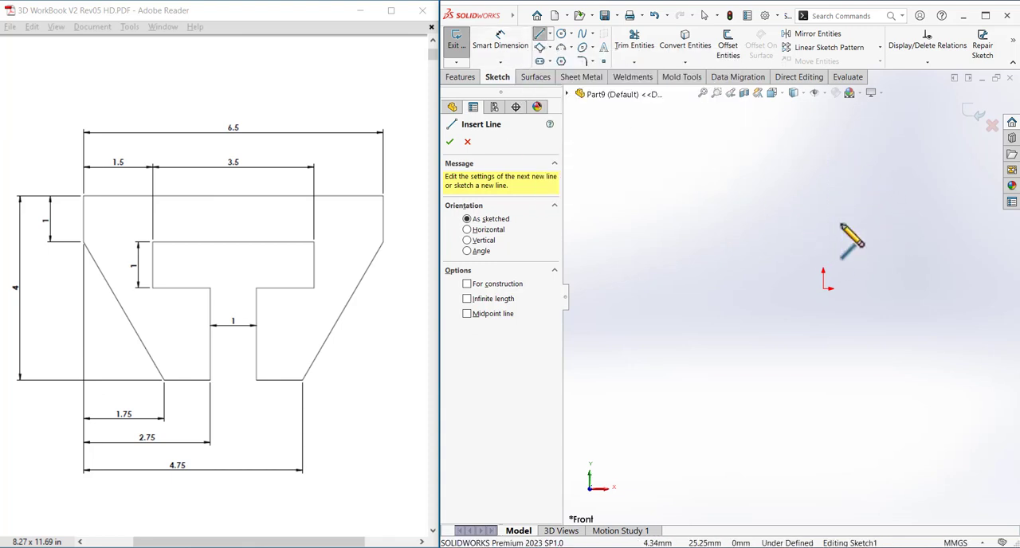
Sketch the profile's left side, starting above the origin: a vertical edge about 22 mm, a slanted edge about 46.5 mm and a horizontal bottom edge.
{"action": "left_click", "coordinate": [732, 169]}
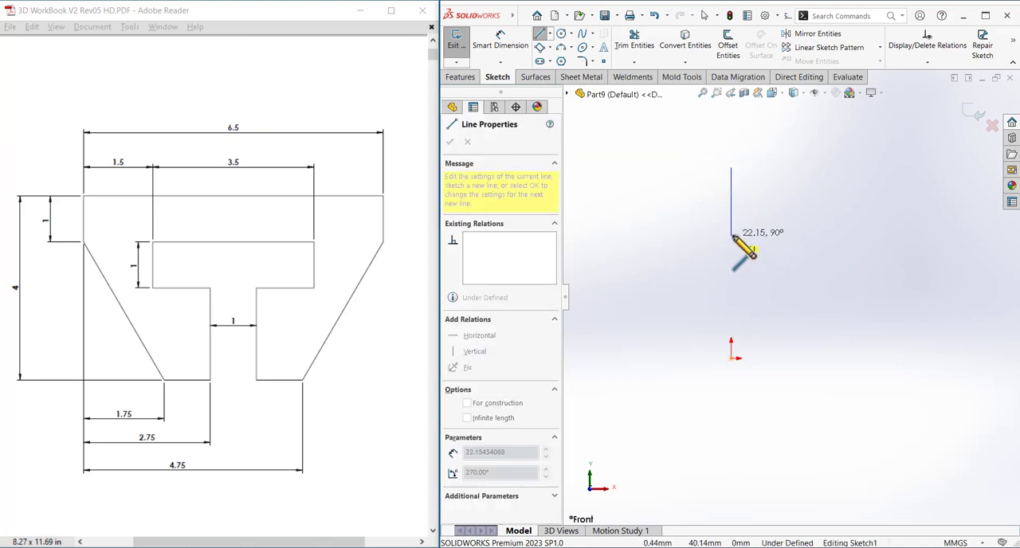
{"action": "left_click", "coordinate": [732, 235]}
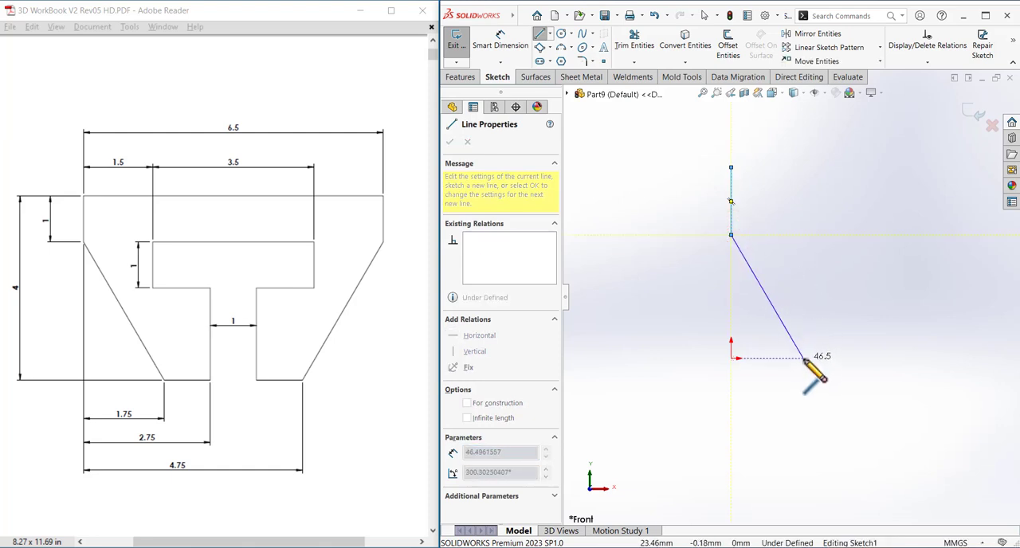
{"action": "left_click", "coordinate": [804, 359]}
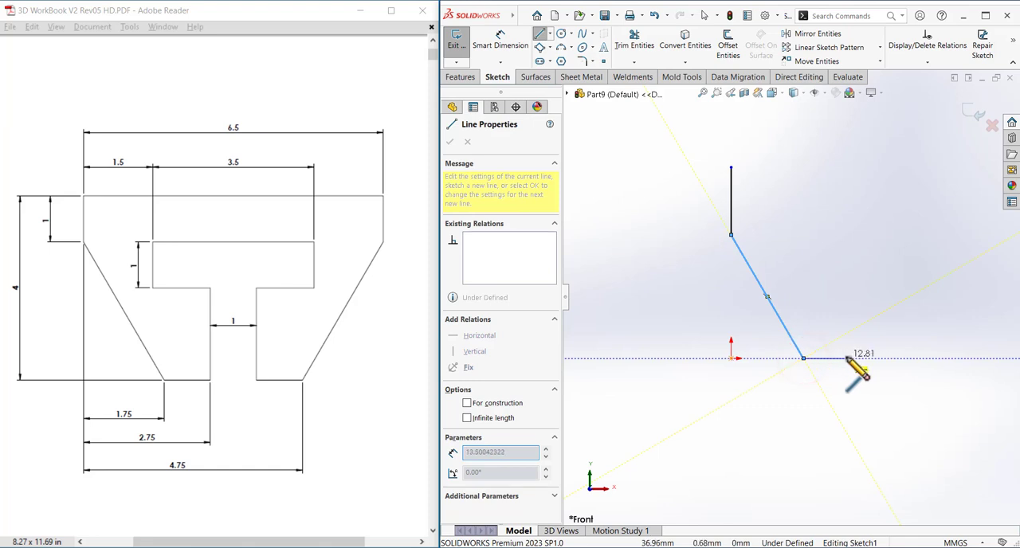
{"action": "left_click", "coordinate": [855, 358]}
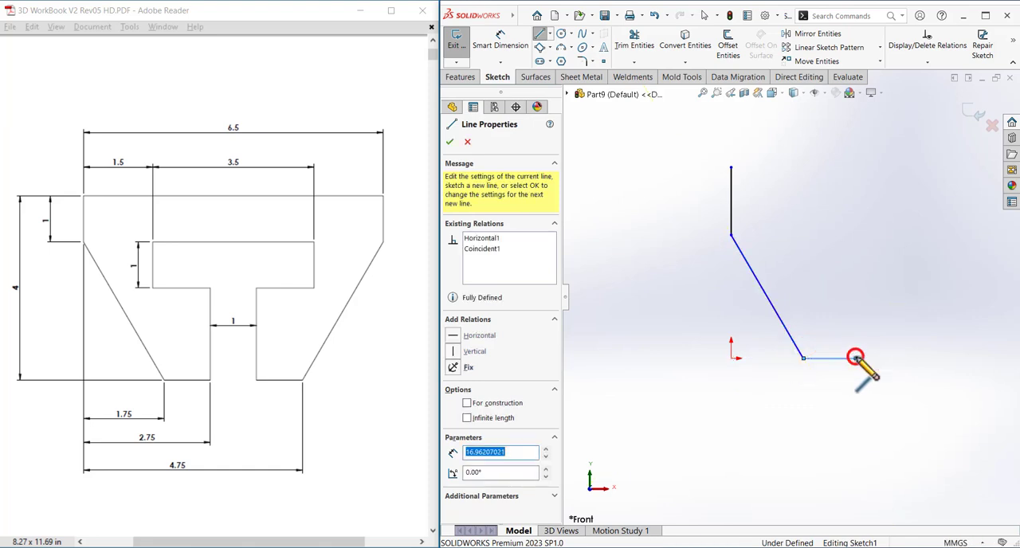
Continue the line chain around the T-shaped cutout, with a crossbar about 42 mm wide and a stem returning to the baseline.
{"action": "left_click", "coordinate": [856, 297]}
{"action": "left_click", "coordinate": [811, 296]}
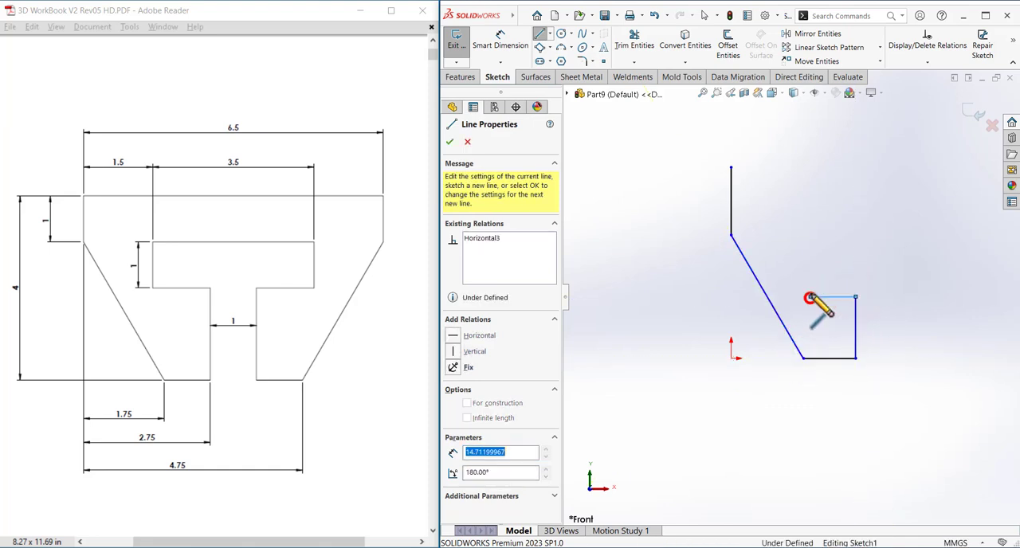
{"action": "left_click", "coordinate": [810, 224]}
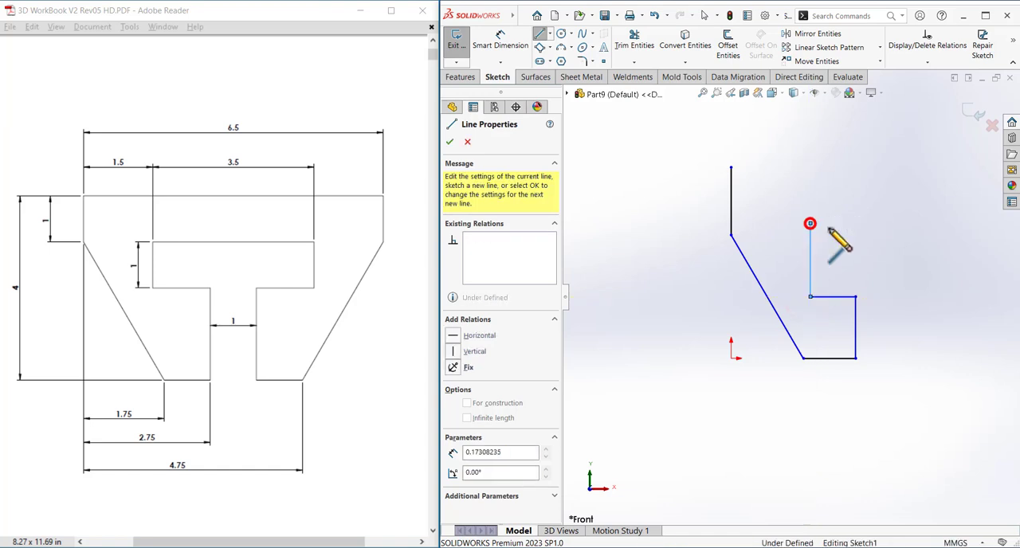
{"action": "scroll", "coordinate": [892, 239], "scroll_direction": "up", "scroll_amount": 2}
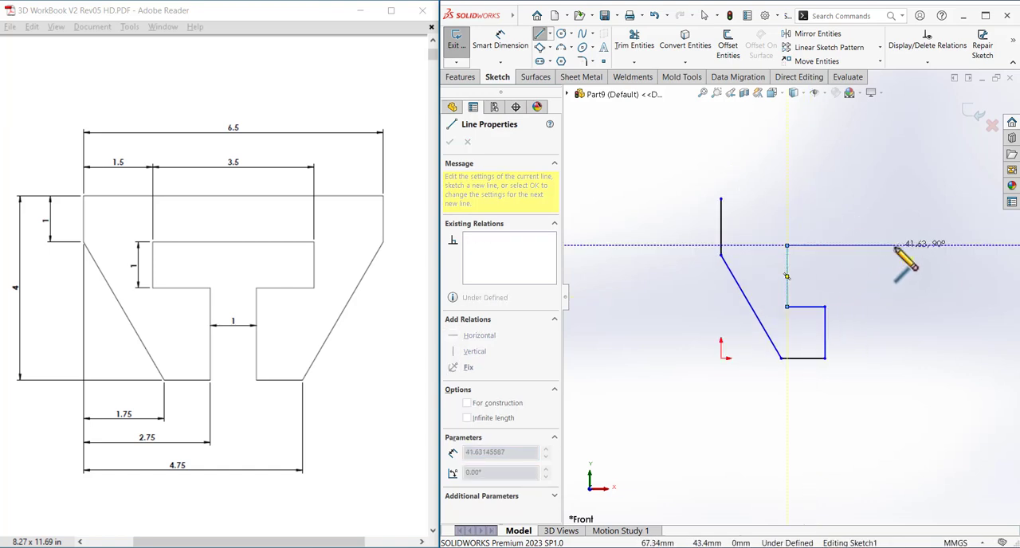
{"action": "left_click", "coordinate": [895, 247]}
{"action": "left_click", "coordinate": [895, 306]}
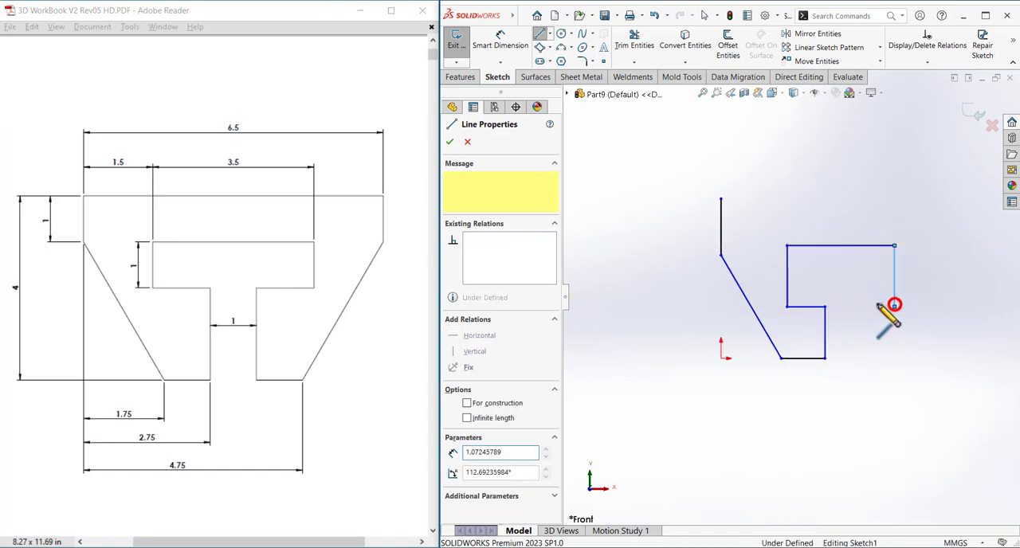
{"action": "left_click", "coordinate": [861, 306]}
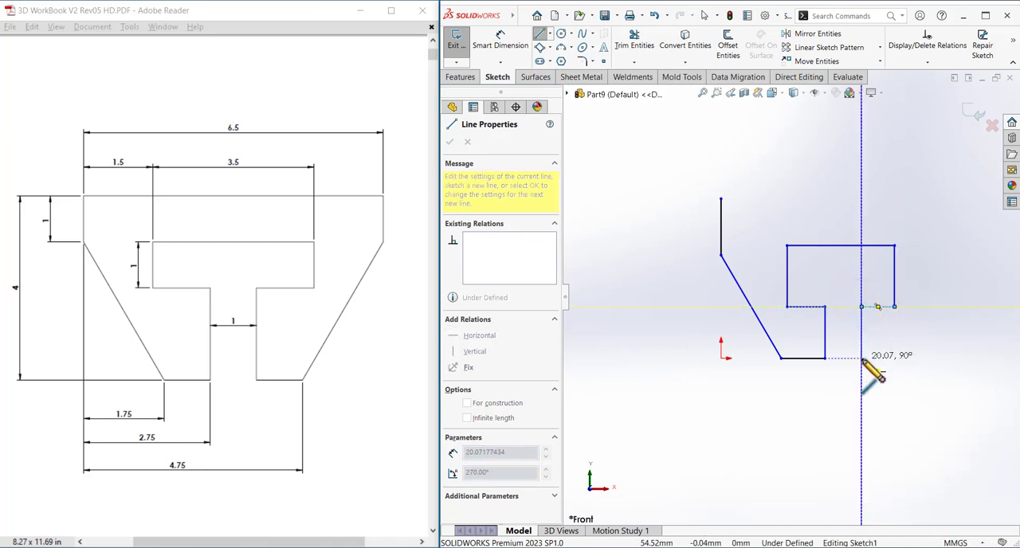
{"action": "left_click", "coordinate": [862, 358]}
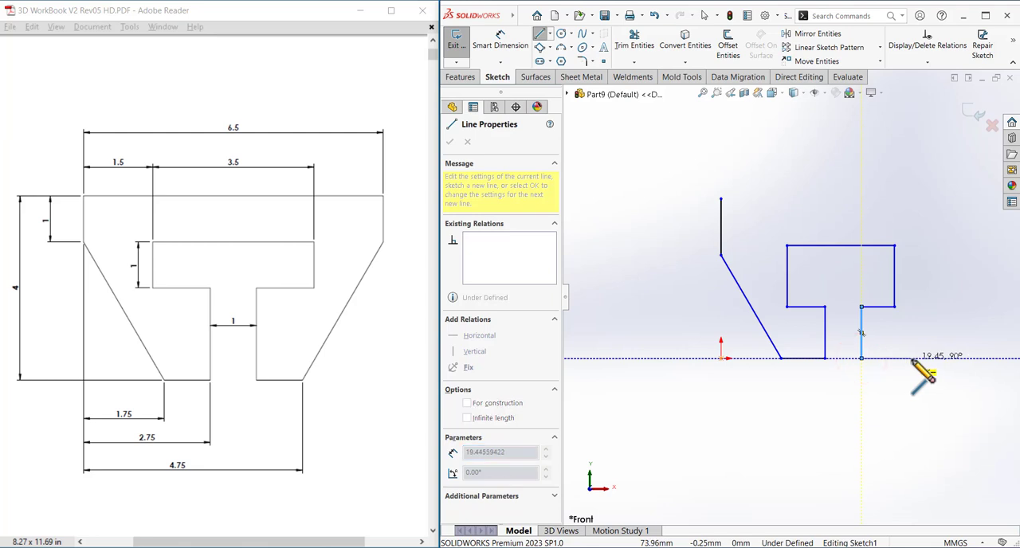
Close the outline with a bottom edge about 19 mm, a slanted right side, a short vertical edge and a top edge about 90 mm.
{"action": "left_click", "coordinate": [912, 358]}
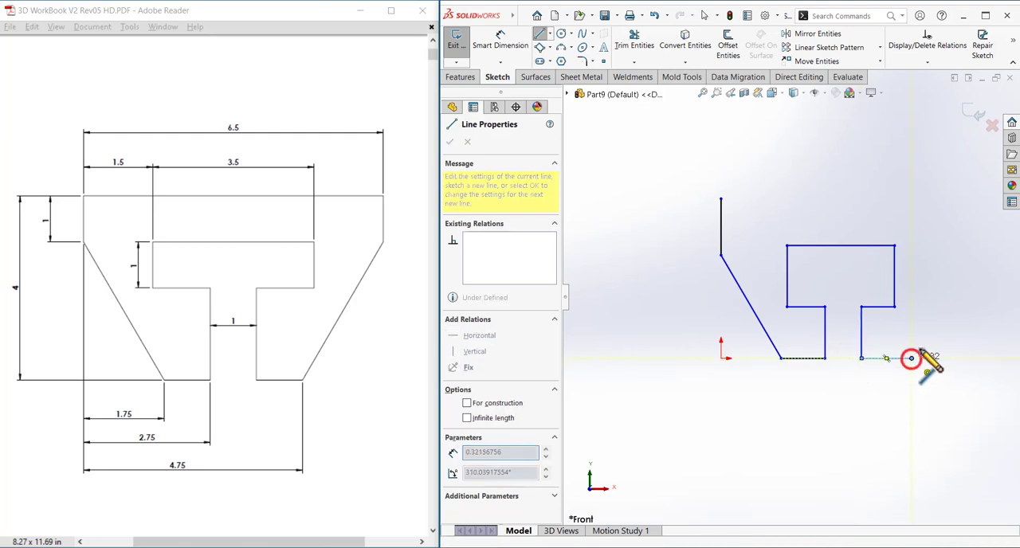
{"action": "left_click", "coordinate": [954, 255]}
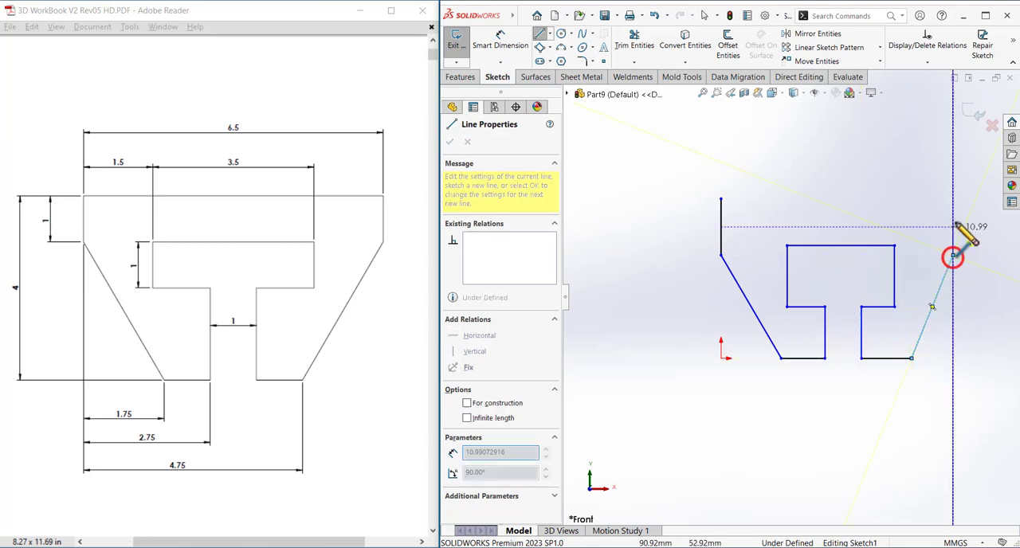
{"action": "left_click", "coordinate": [953, 198]}
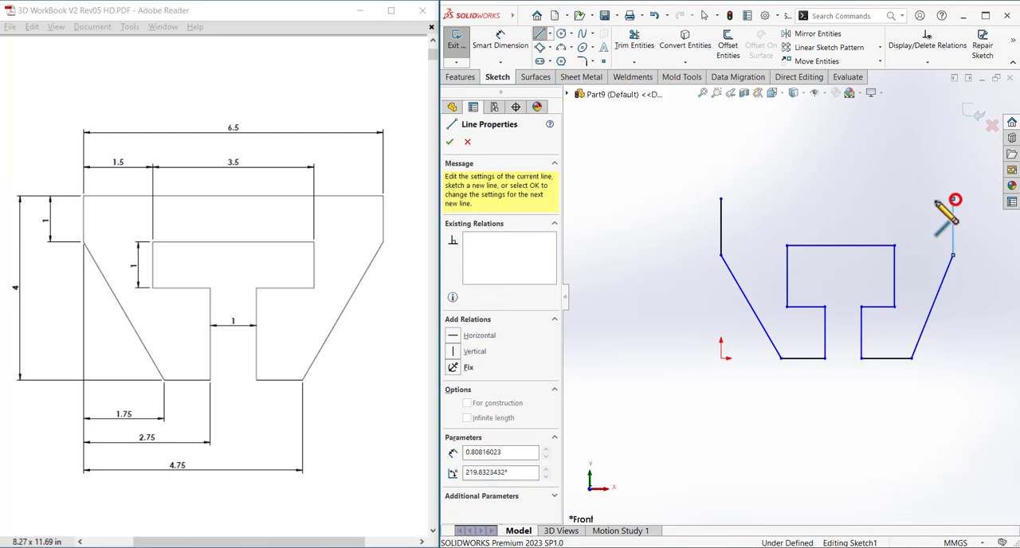
{"action": "left_click", "coordinate": [721, 199]}
{"action": "right_click", "coordinate": [683, 200]}
{"action": "left_click", "coordinate": [691, 198]}
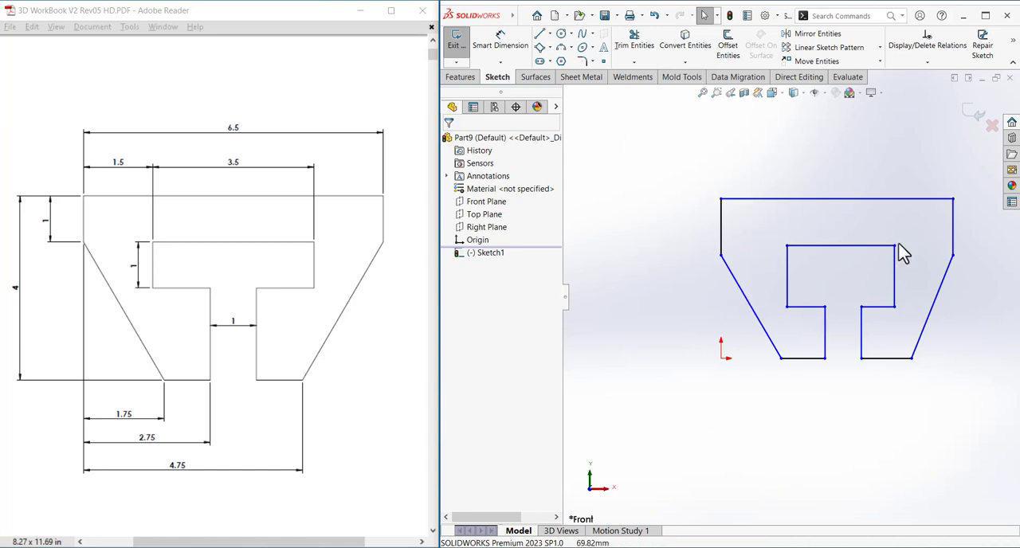
Dimension the profile's top edge to 6.5 mm and place the dimension above it.
{"action": "left_click", "coordinate": [499, 43]}
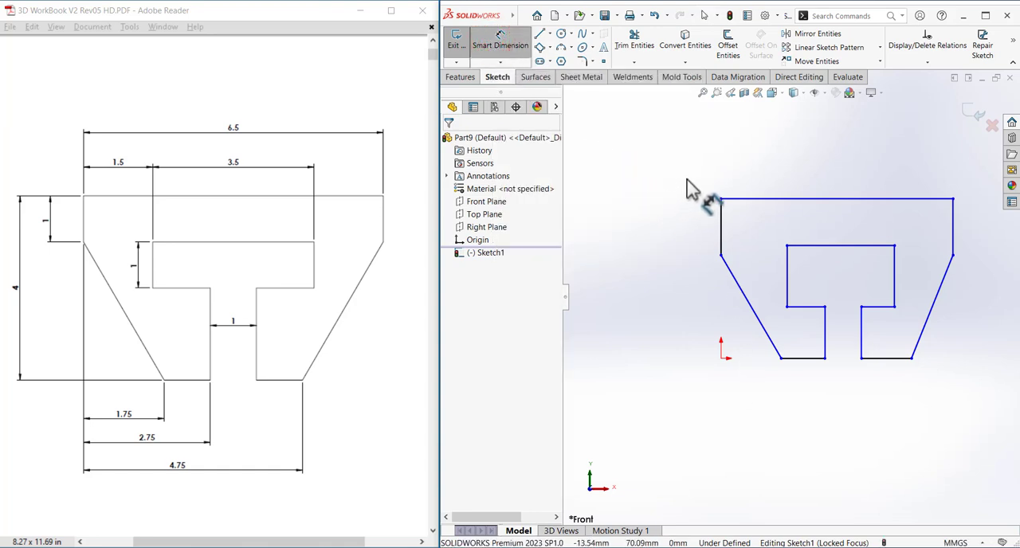
{"action": "left_click", "coordinate": [789, 199]}
{"action": "left_click", "coordinate": [799, 165]}
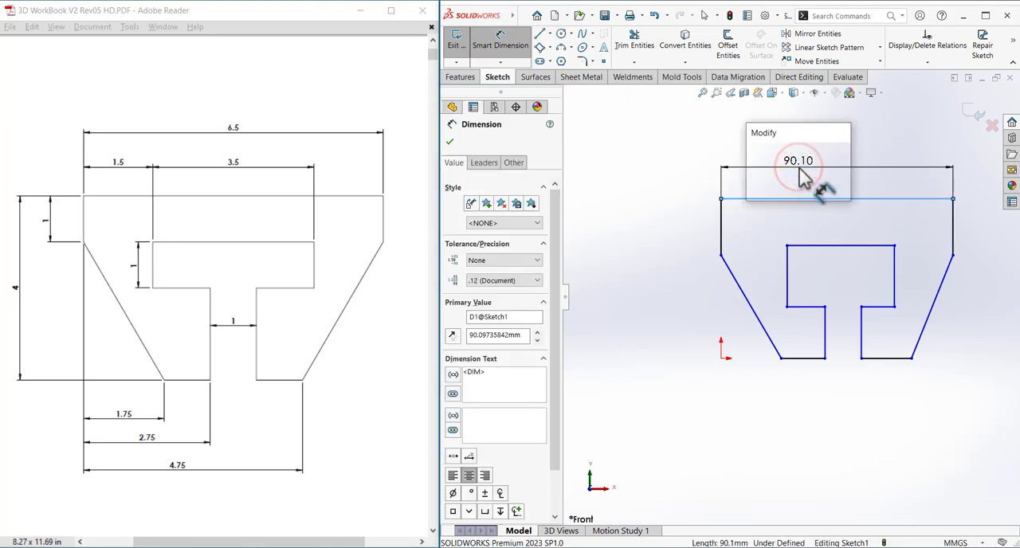
{"action": "type", "text": "6.5"}
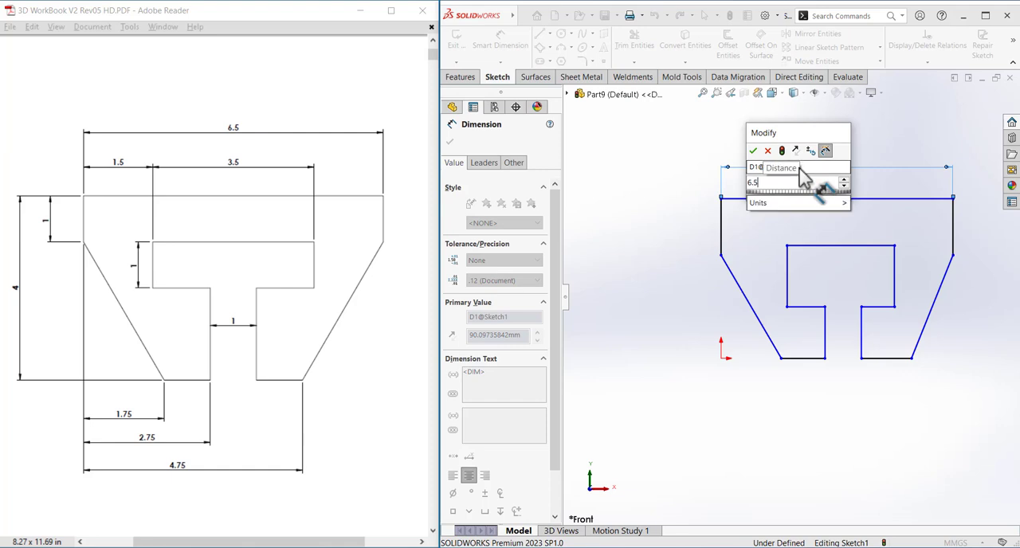
{"action": "key", "text": "Return"}
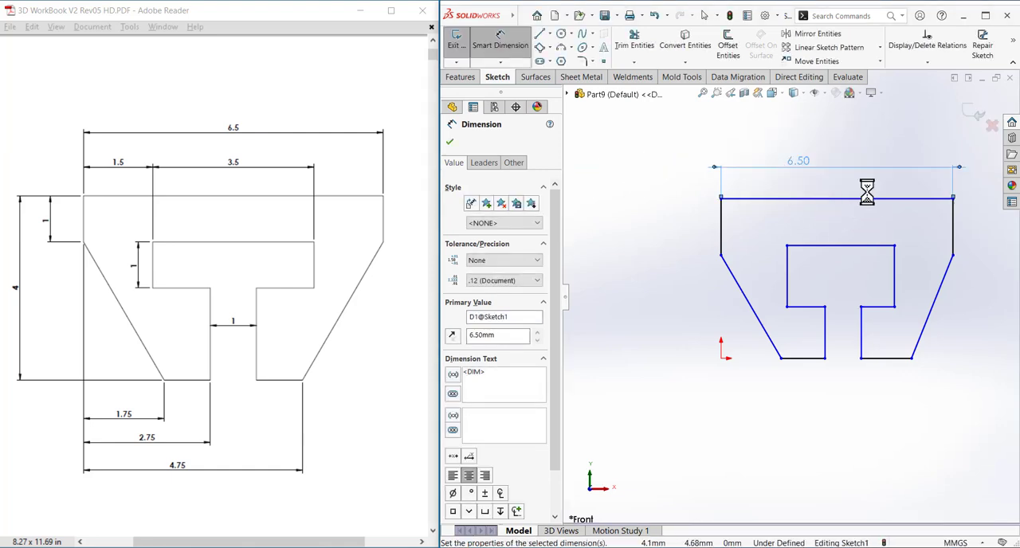
{"action": "left_click_drag", "start_coordinate": [802, 163], "coordinate": [827, 158]}
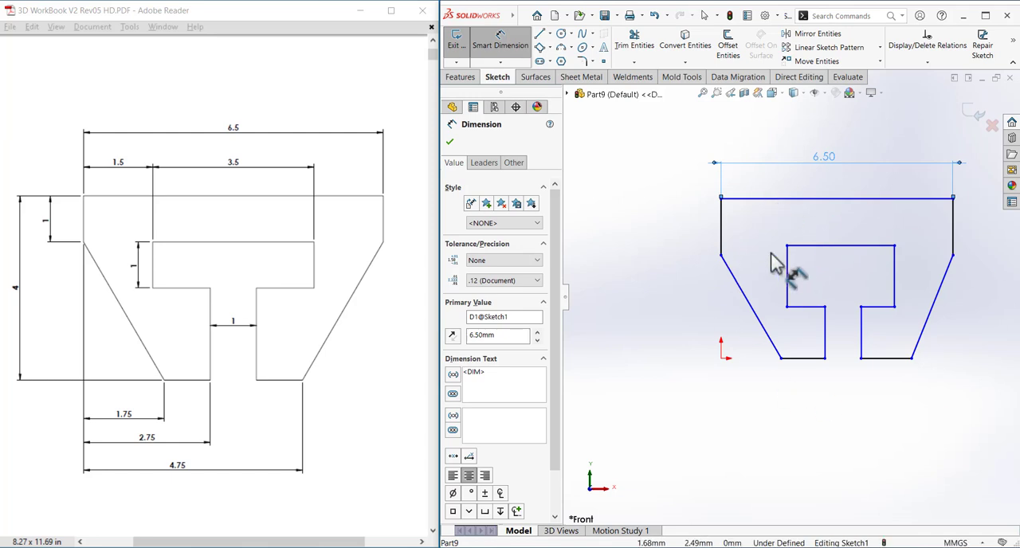
Dimension the overall height between the top edge and the left bottom edge to 4 mm.
{"action": "left_click", "coordinate": [746, 198]}
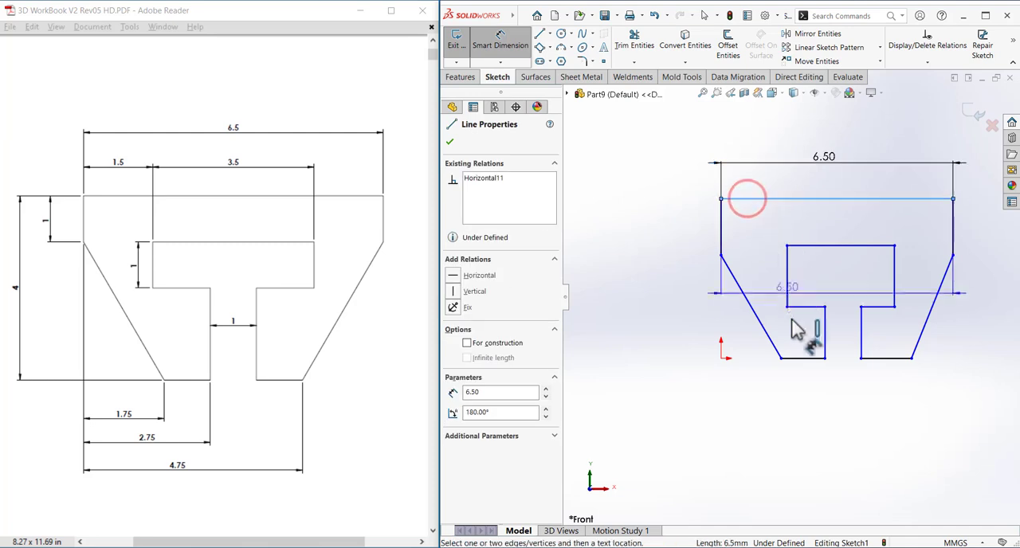
{"action": "left_click", "coordinate": [797, 358]}
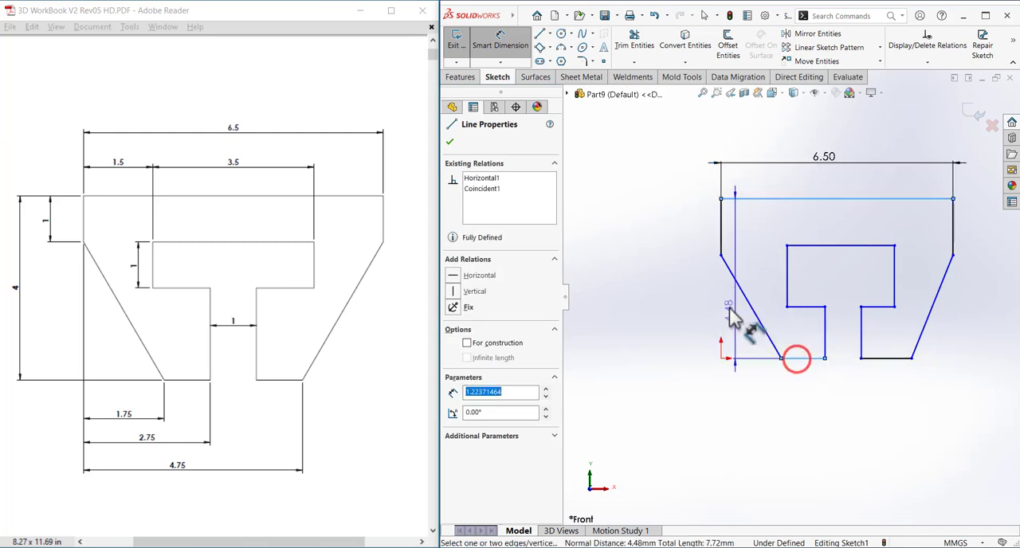
{"action": "left_click", "coordinate": [644, 290]}
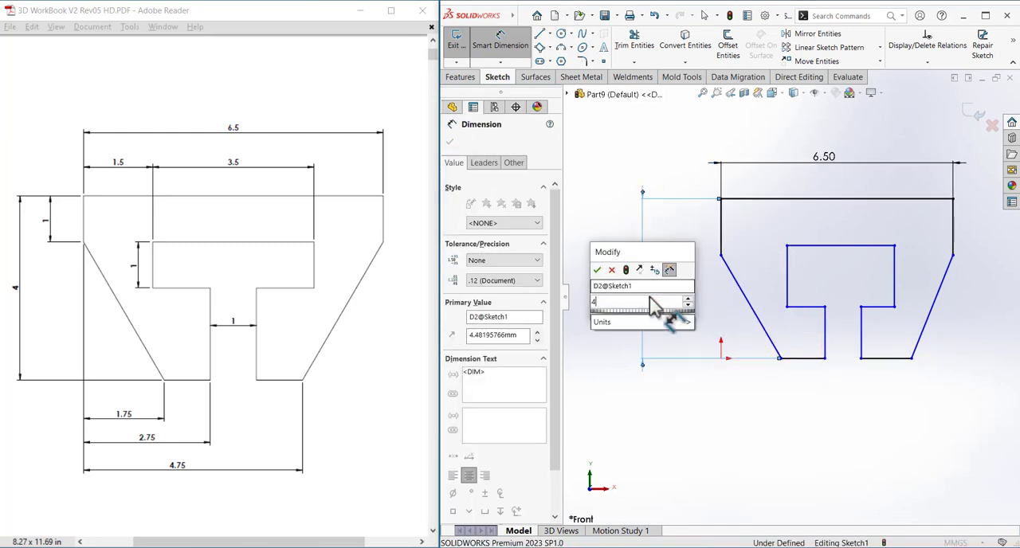
{"action": "type", "text": "4"}
{"action": "key", "text": "Return"}
{"action": "left_click", "coordinate": [663, 304]}
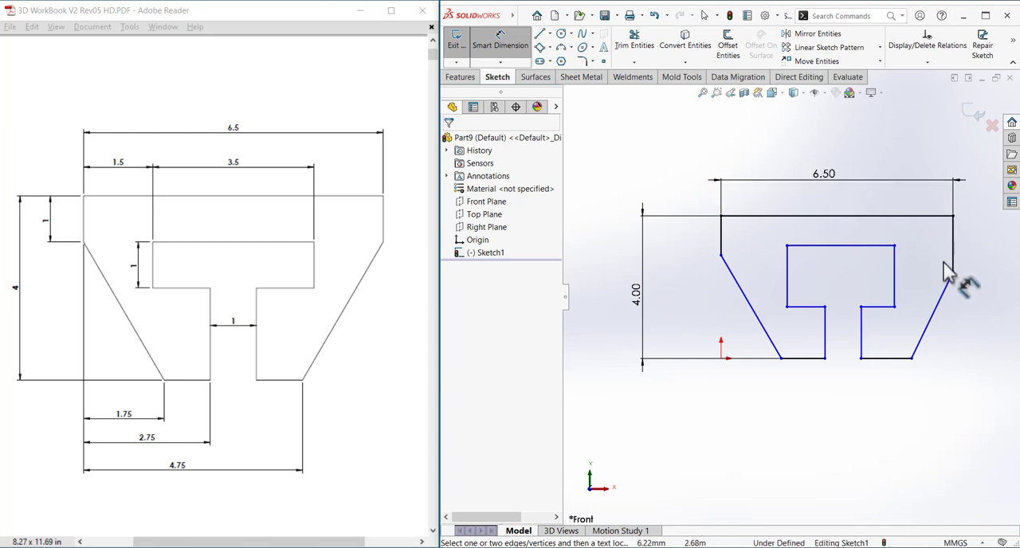
{"action": "left_click", "coordinate": [686, 253]}
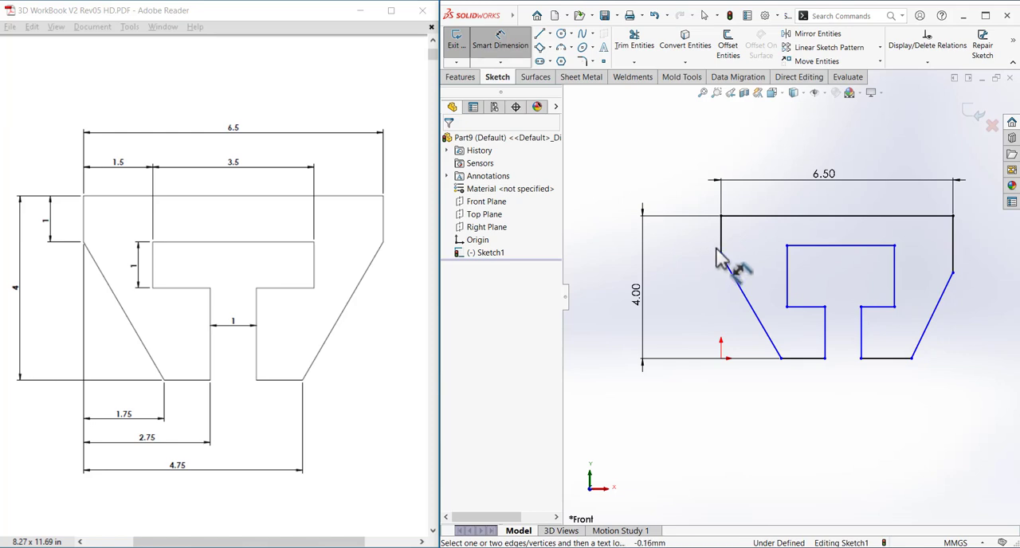
Dimension the short left vertical edge to 1 mm.
{"action": "left_click", "coordinate": [722, 245]}
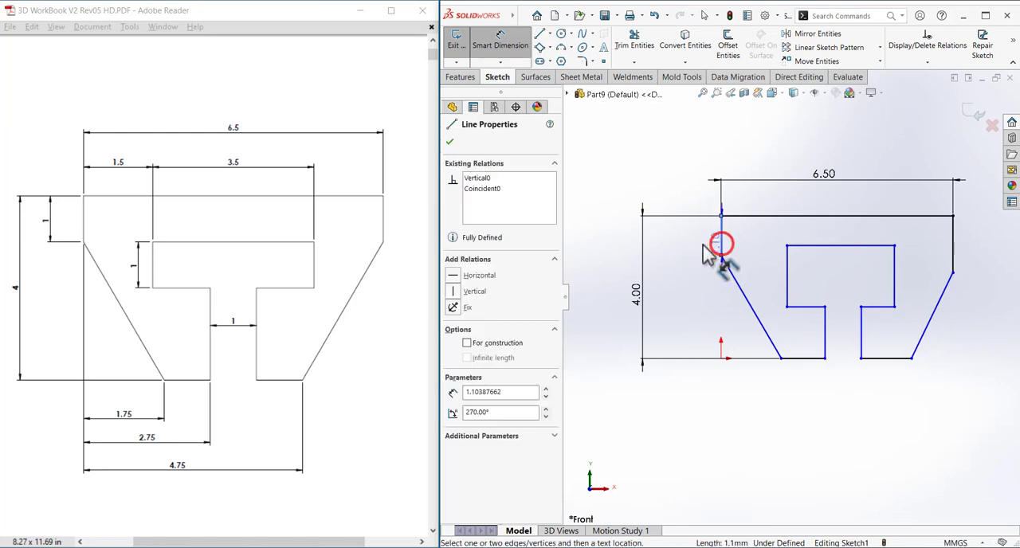
{"action": "left_click", "coordinate": [691, 243]}
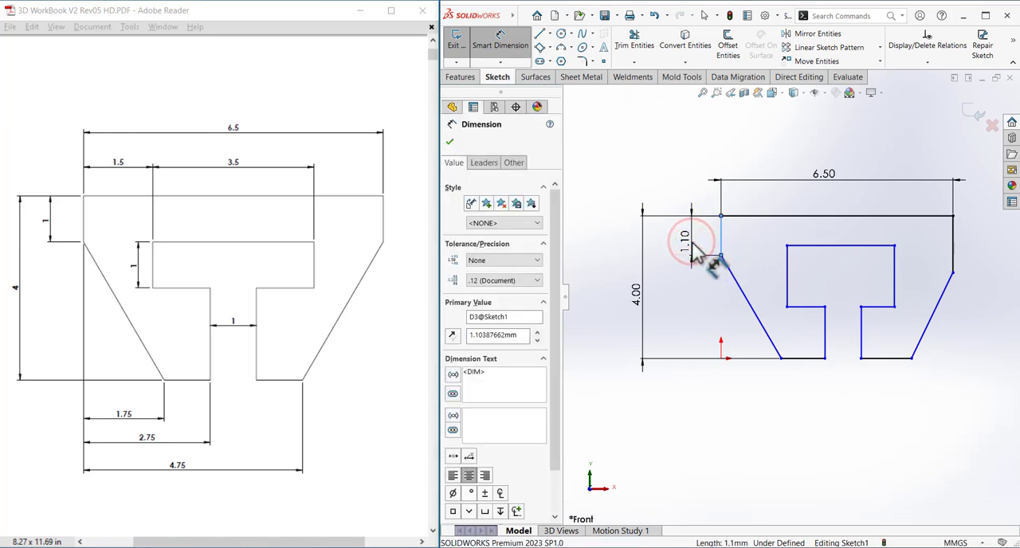
{"action": "type", "text": "1"}
{"action": "key", "text": "Return"}
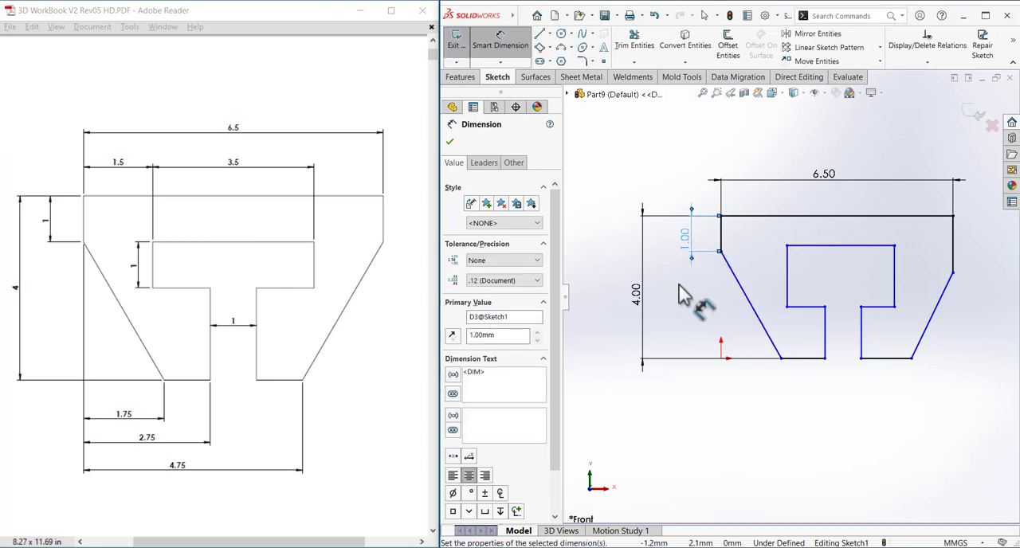
{"action": "left_click", "coordinate": [679, 280]}
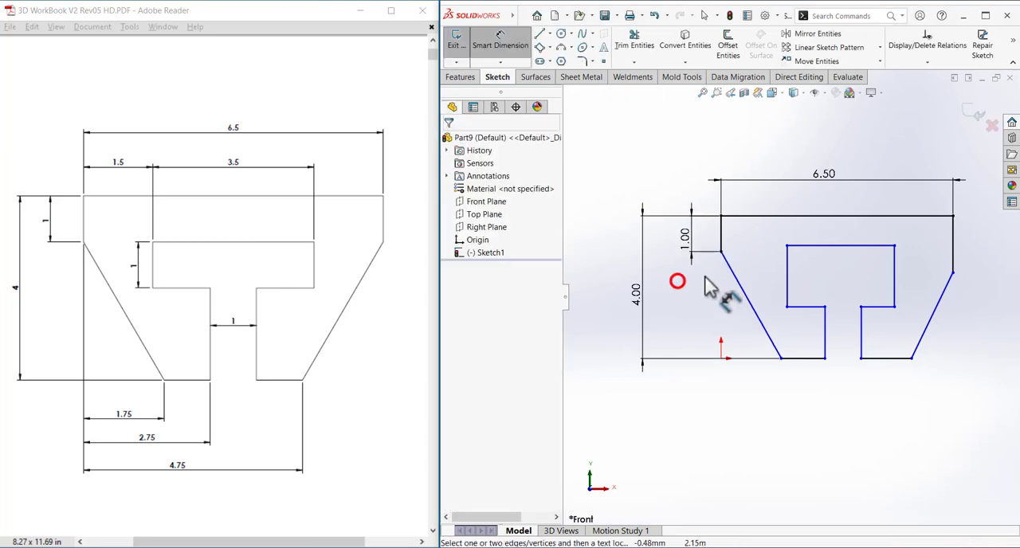
{"action": "left_click", "coordinate": [695, 333]}
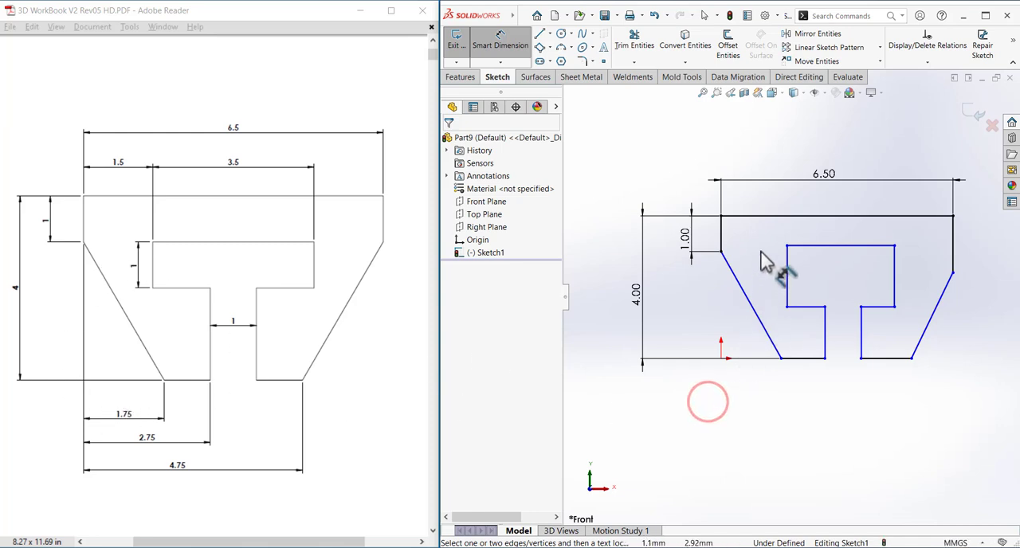
Dimension the horizontal distance from the left vertical edge to the lower end of the left slanted edge as 1.75 mm.
{"action": "left_click", "coordinate": [724, 239]}
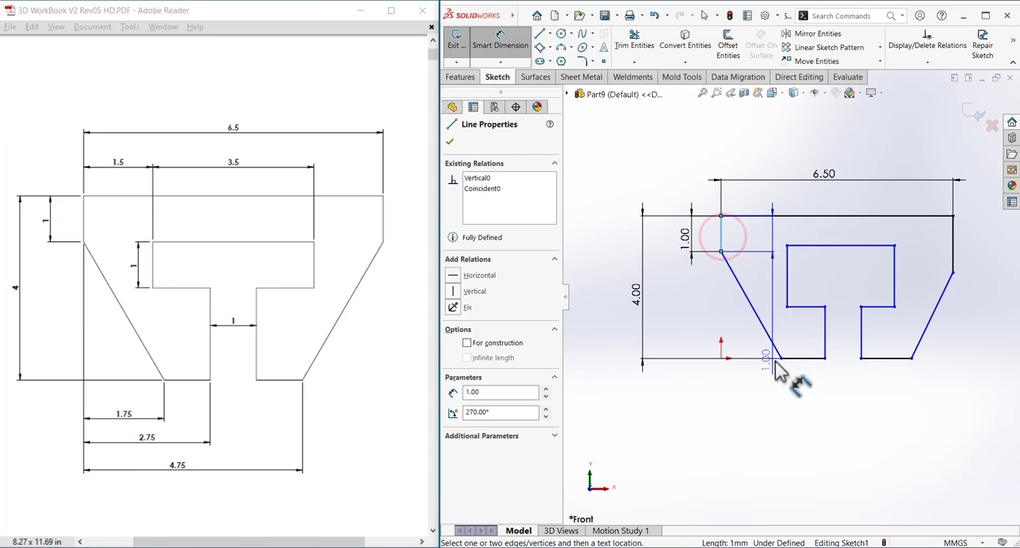
{"action": "left_click", "coordinate": [779, 359]}
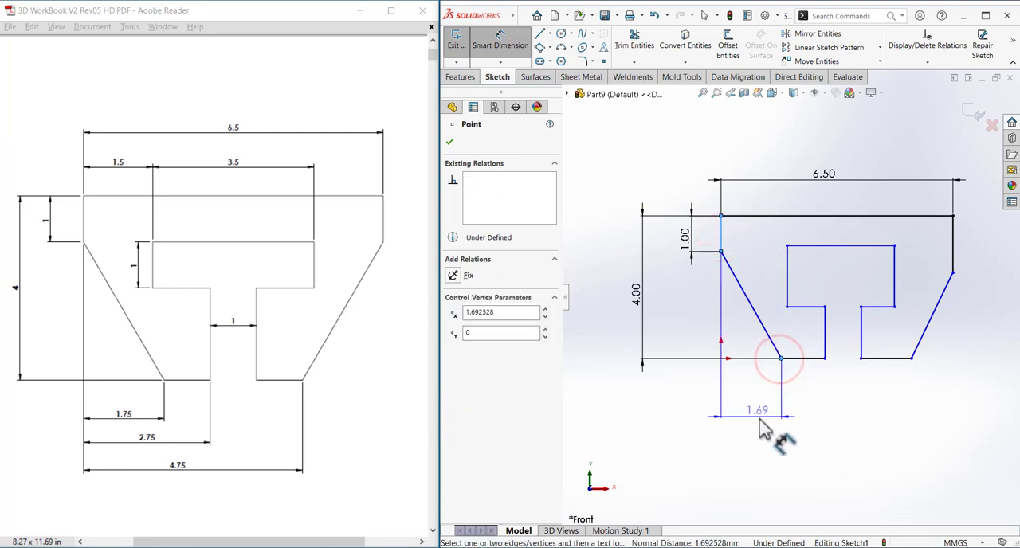
{"action": "left_click", "coordinate": [758, 415]}
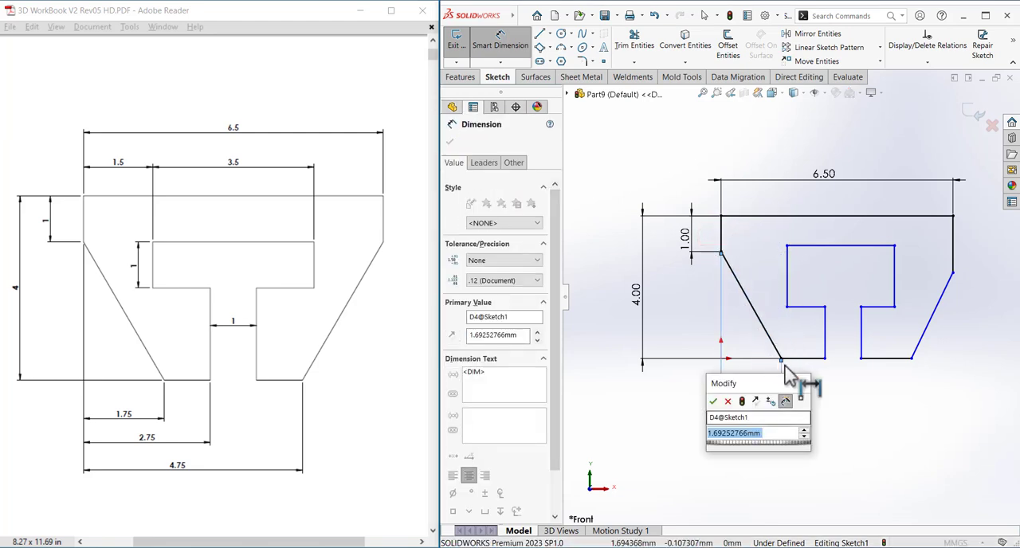
{"action": "type", "text": "1.75"}
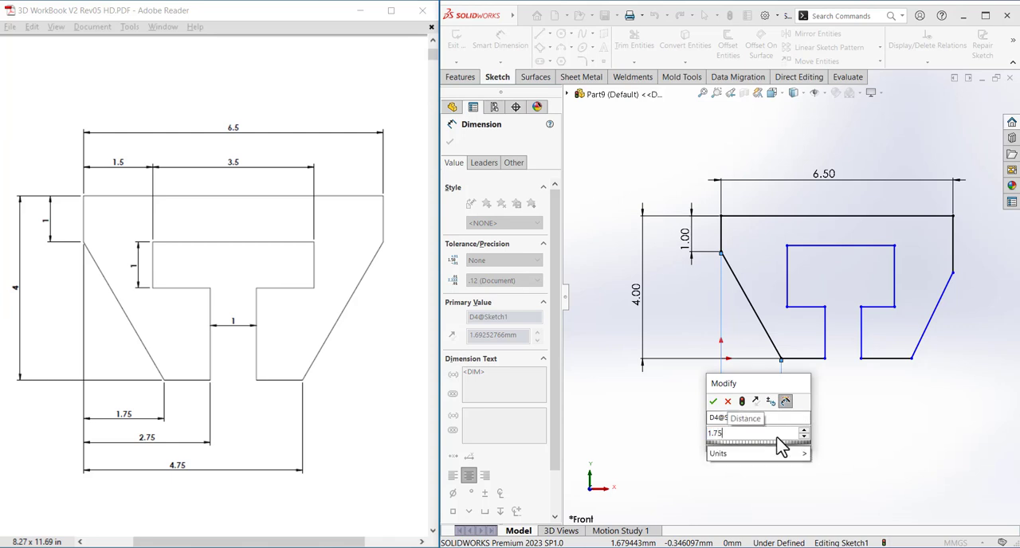
{"action": "key", "text": "Return"}
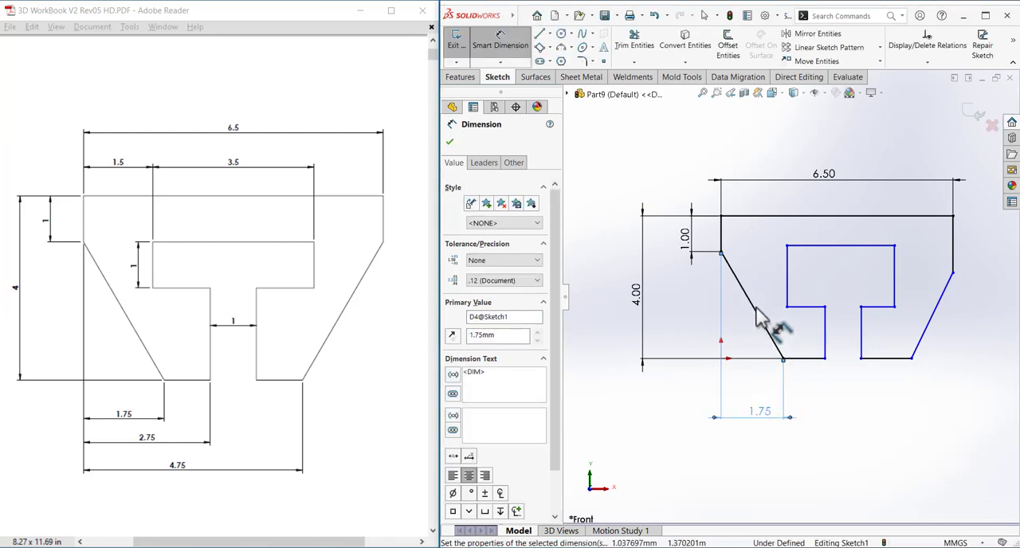
Dimension the horizontal distance from the profile's left vertical edge to the left side of the cutout's stem as 2.75 mm.
{"action": "left_click", "coordinate": [721, 239]}
{"action": "left_click", "coordinate": [826, 350]}
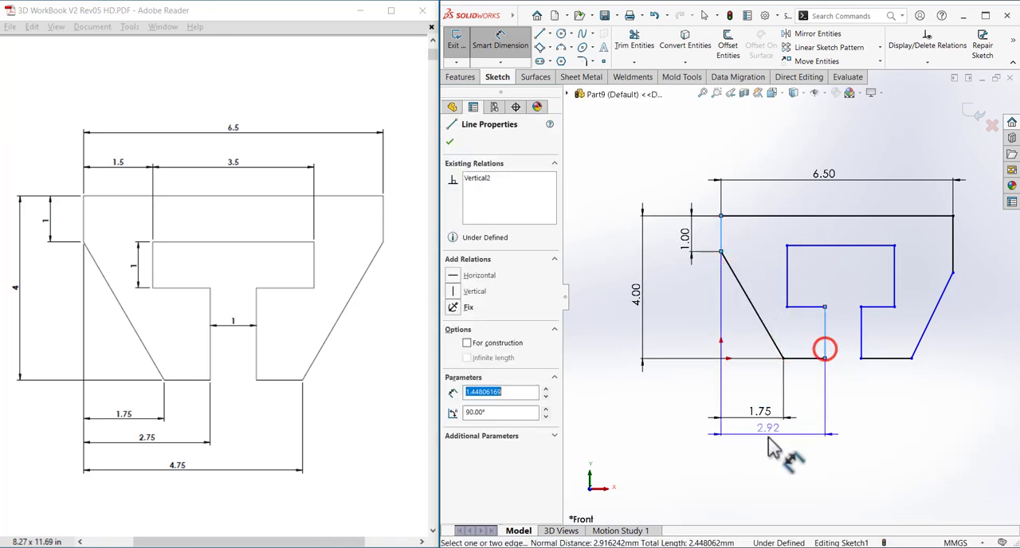
{"action": "left_click", "coordinate": [775, 465]}
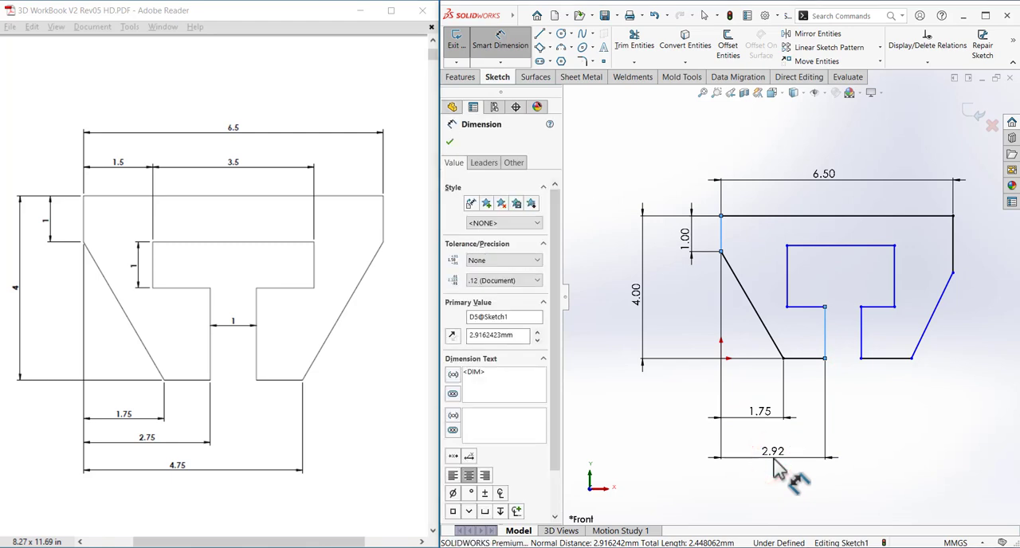
{"action": "type", "text": "2.75"}
{"action": "key", "text": "Return"}
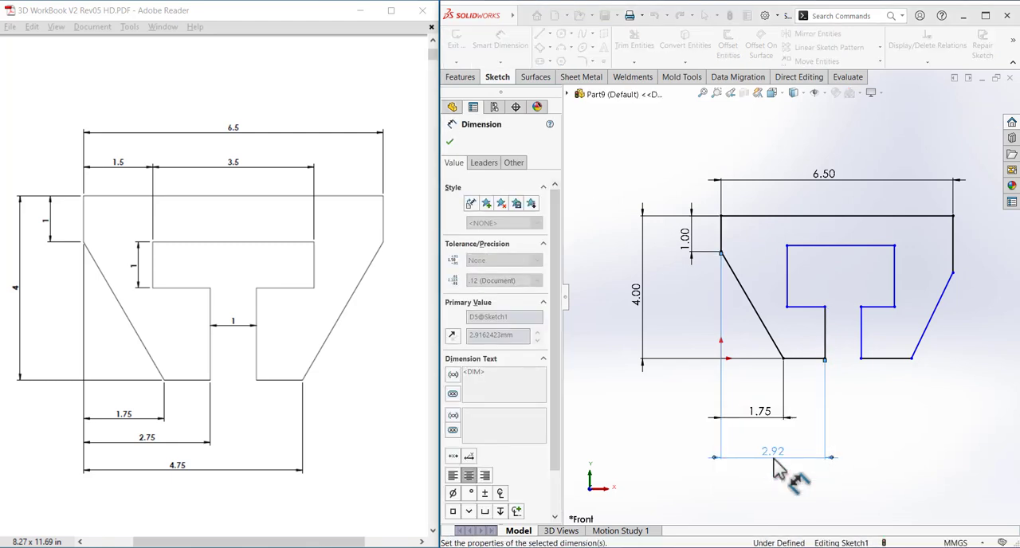
Dimension the width of the cutout's stem between its two vertical edges to 1 mm.
{"action": "left_click", "coordinate": [819, 344]}
{"action": "left_click", "coordinate": [861, 350]}
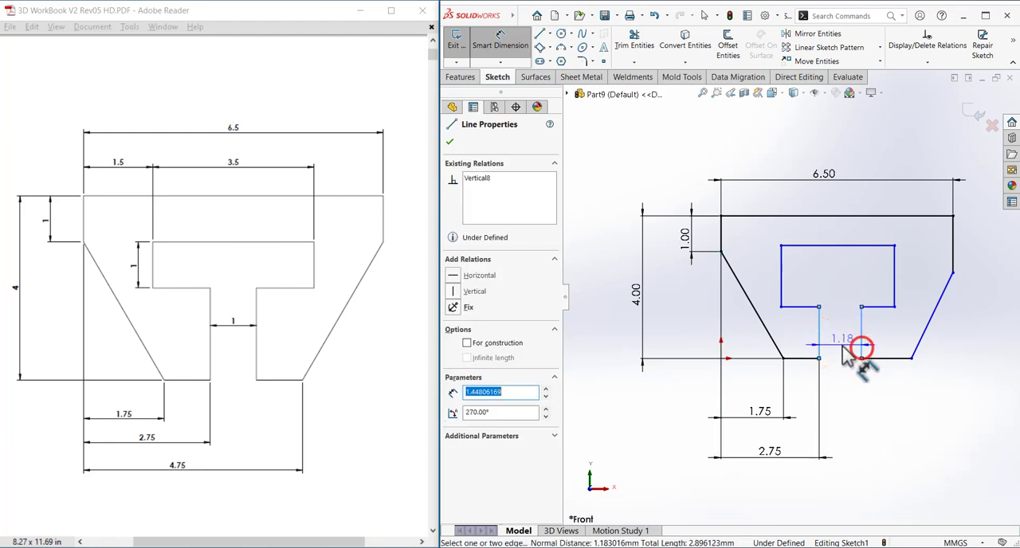
{"action": "left_click", "coordinate": [846, 359]}
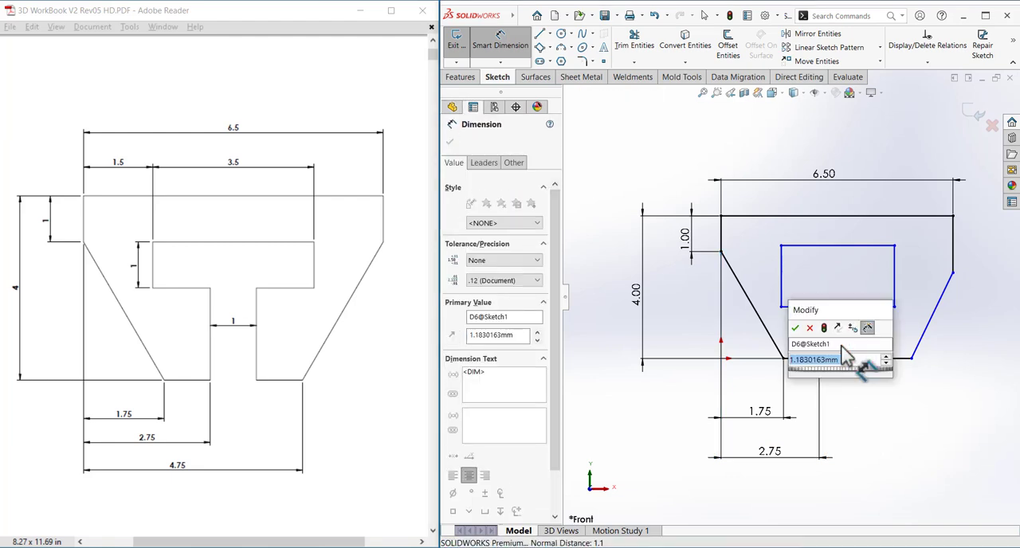
{"action": "type", "text": "1"}
{"action": "key", "text": "Return"}
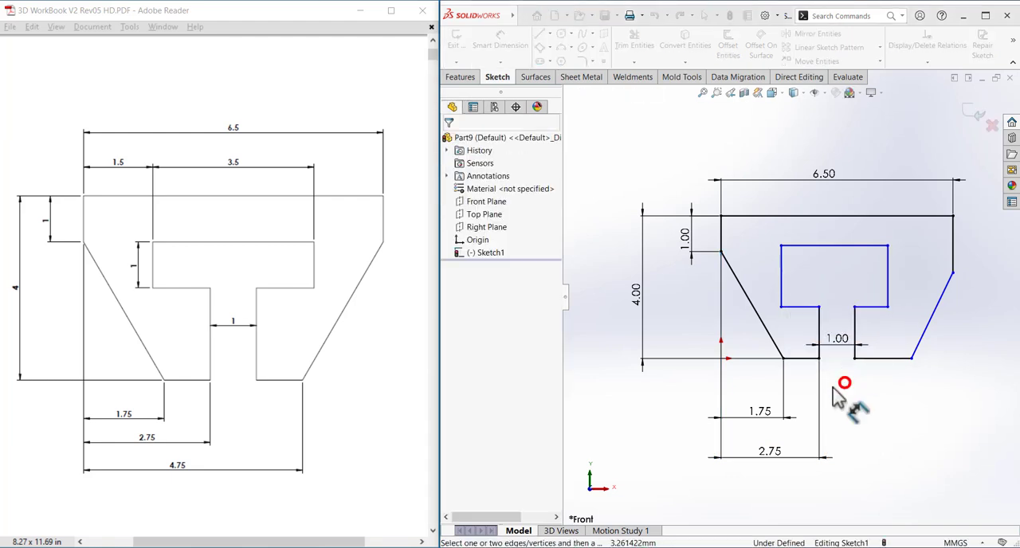
Dimension the horizontal distance from the left vertical edge to the lower end of the right slanted edge as 4.75 mm.
{"action": "left_click", "coordinate": [912, 359]}
{"action": "left_click", "coordinate": [812, 491]}
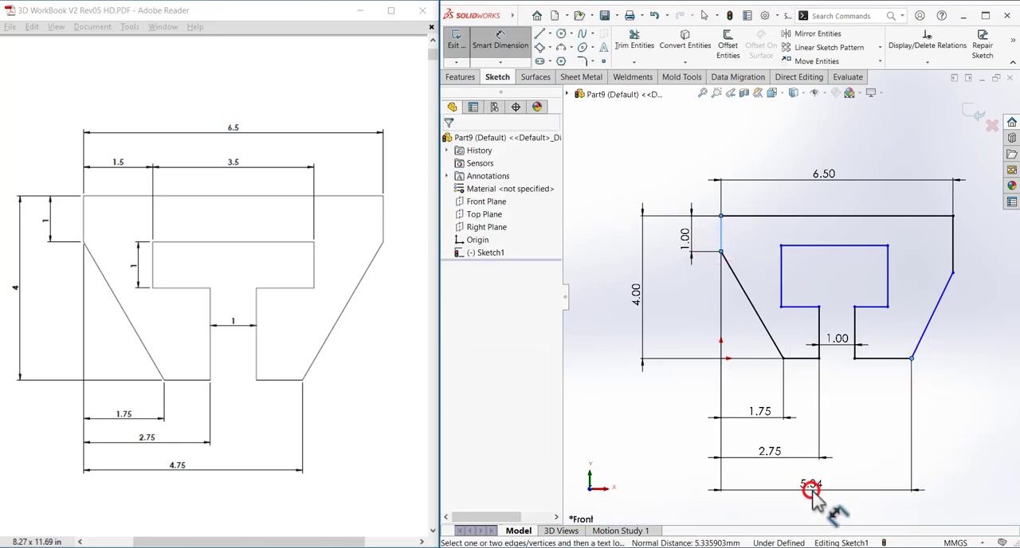
{"action": "type", "text": "4.75"}
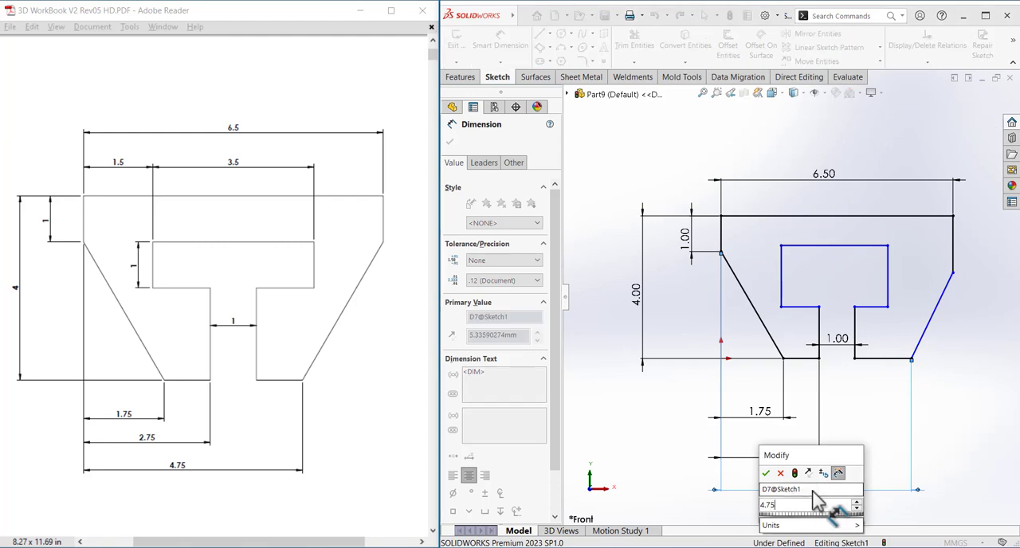
{"action": "key", "text": "Return"}
{"action": "left_click", "coordinate": [857, 412]}
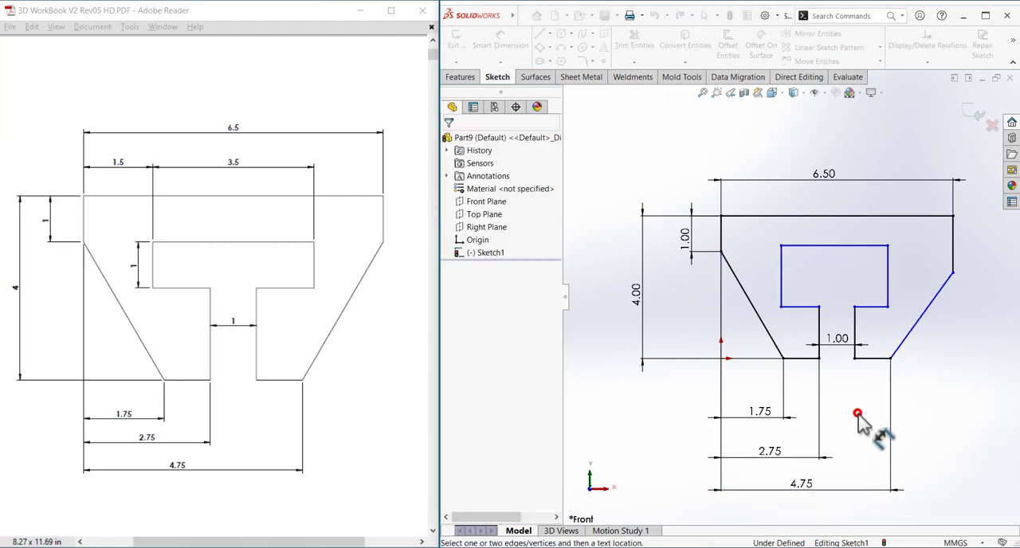
Dimension the cutout's top edge to 3.5 mm, placing the dimension above the profile.
{"action": "left_click", "coordinate": [850, 246]}
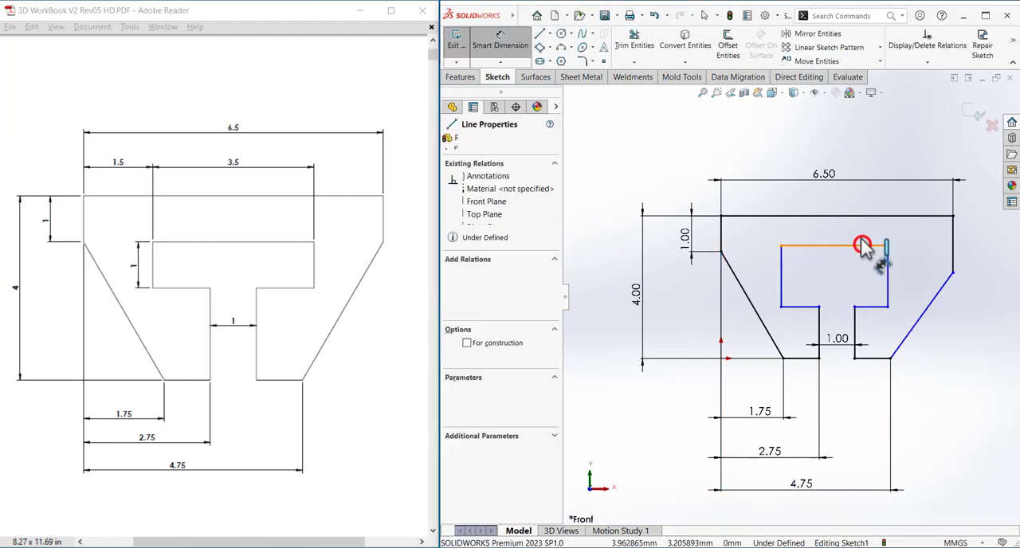
{"action": "left_click", "coordinate": [849, 198]}
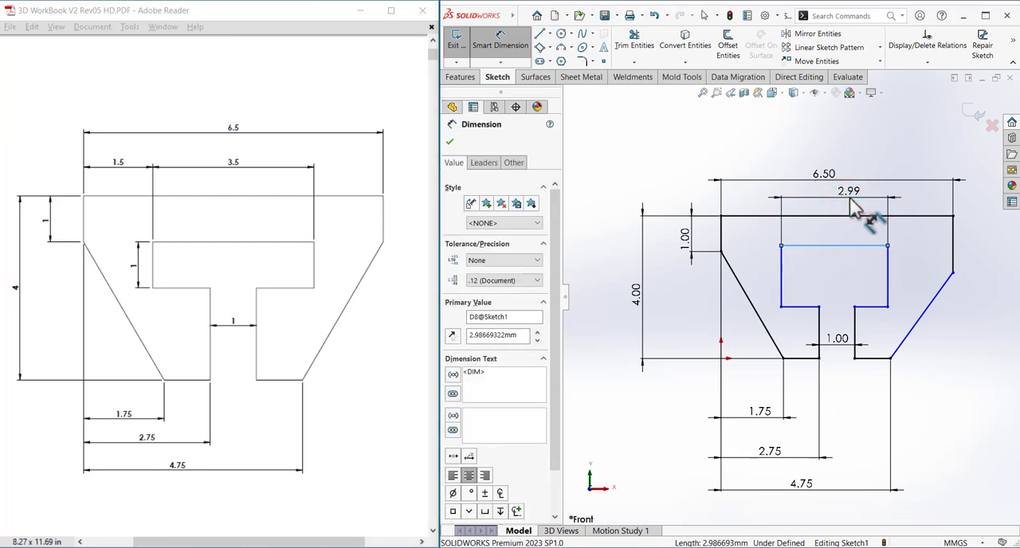
{"action": "type", "text": "3.5"}
{"action": "key", "text": "Return"}
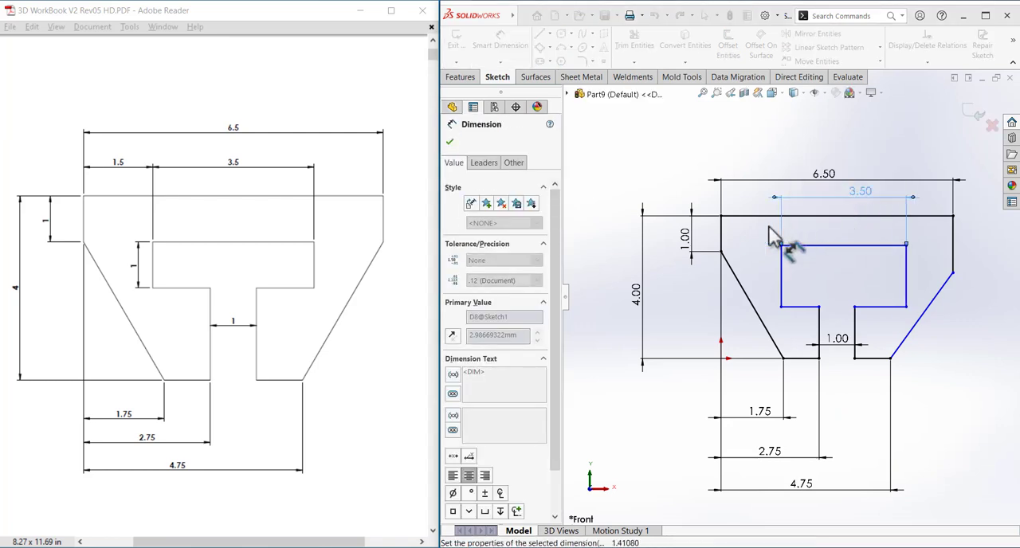
Dimension the horizontal distance from the profile's left vertical edge to the cutout's upper left vertical edge as 1.5 mm.
{"action": "left_click", "coordinate": [722, 239]}
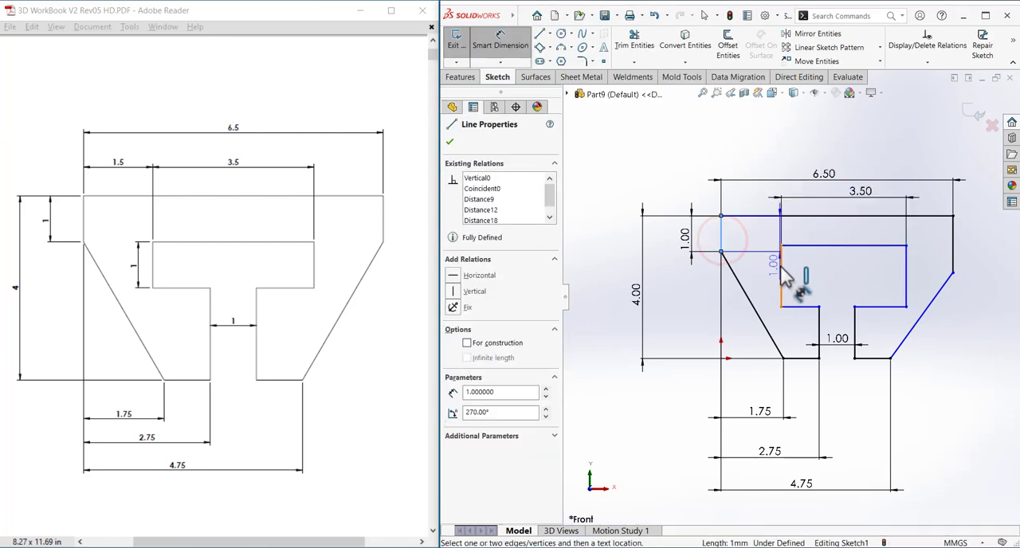
{"action": "left_click", "coordinate": [782, 267]}
{"action": "left_click", "coordinate": [754, 196]}
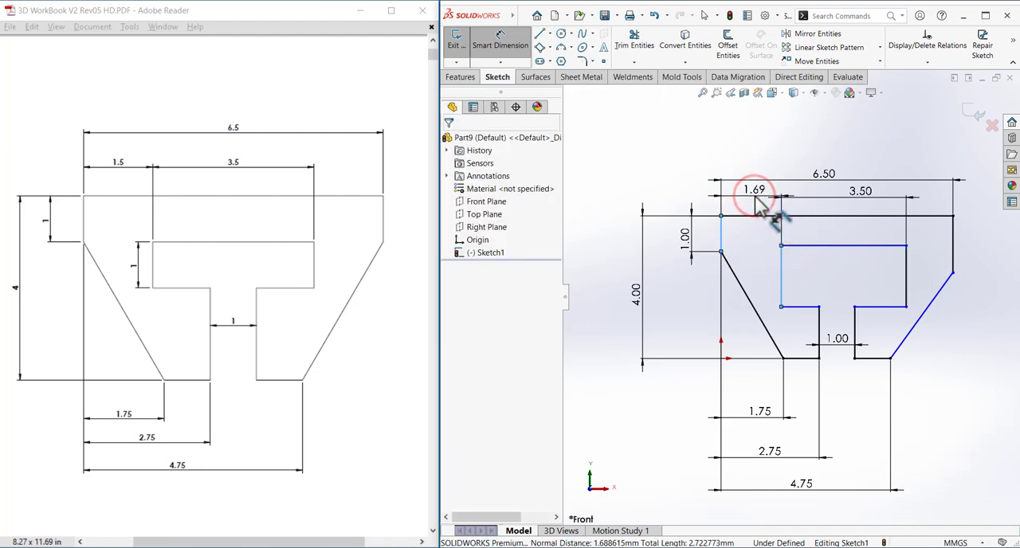
{"action": "type", "text": "1.5"}
{"action": "key", "text": "Return"}
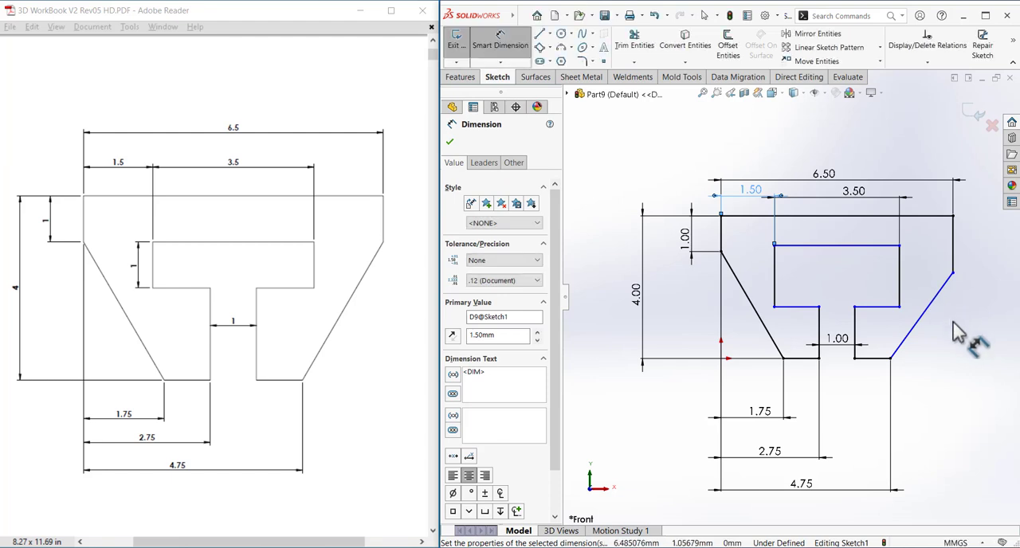
Dimension the cutout's upper left vertical edge to 1 mm and leave the Smart Dimension tool.
{"action": "left_click", "coordinate": [772, 289]}
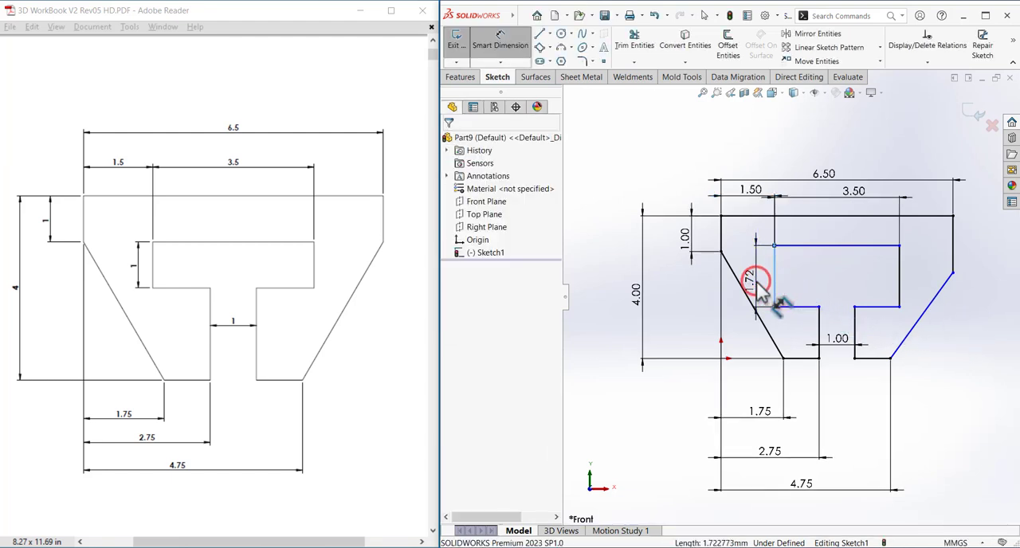
{"action": "left_click", "coordinate": [762, 293]}
{"action": "type", "text": "1.72277314mm"}
{"action": "key", "text": "Return"}
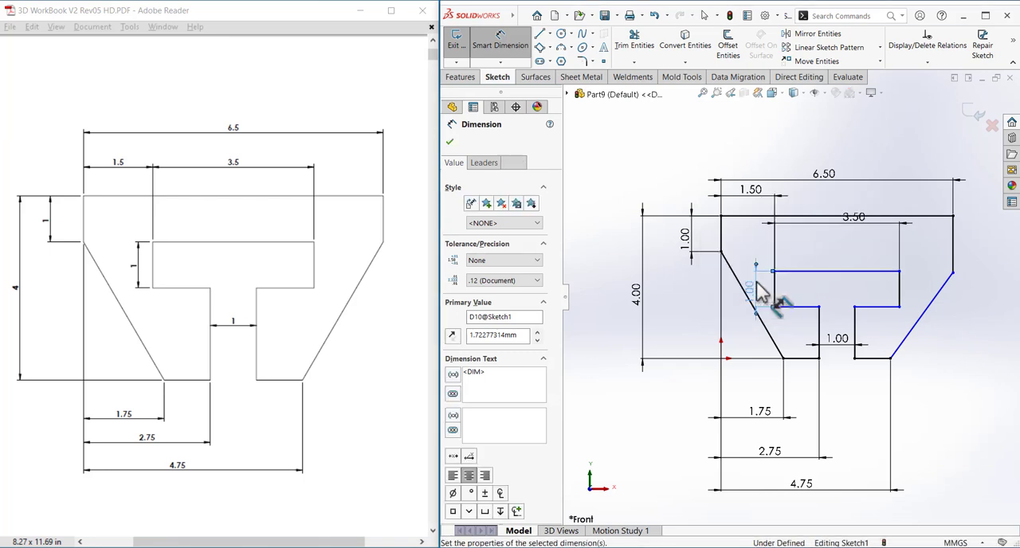
{"action": "right_click", "coordinate": [793, 244]}
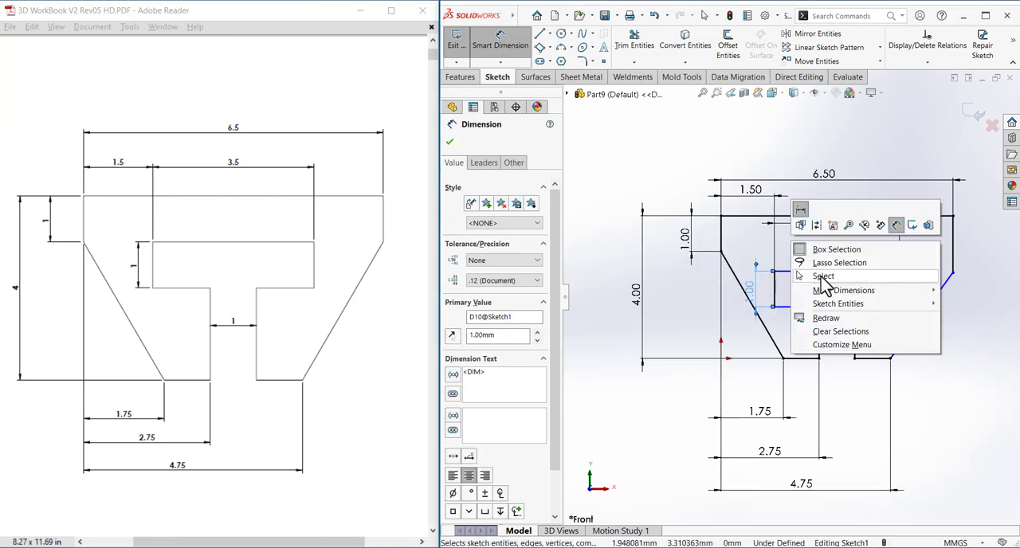
{"action": "left_click", "coordinate": [821, 277]}
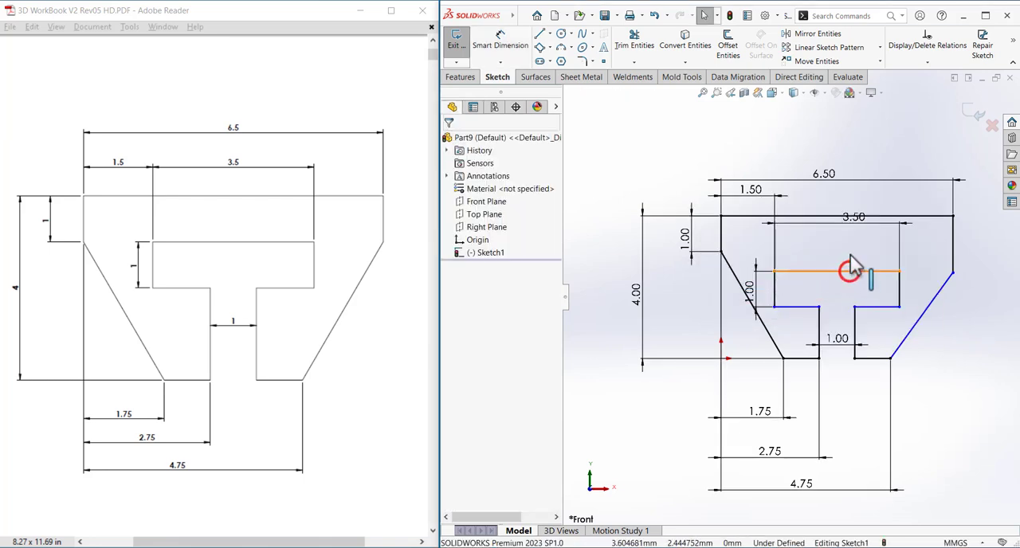
Raise the cutout's top edge freehand and move the 6.5 mm and 1.5 mm dimensions higher above the profile.
{"action": "left_click_drag", "start_coordinate": [851, 271], "coordinate": [797, 249]}
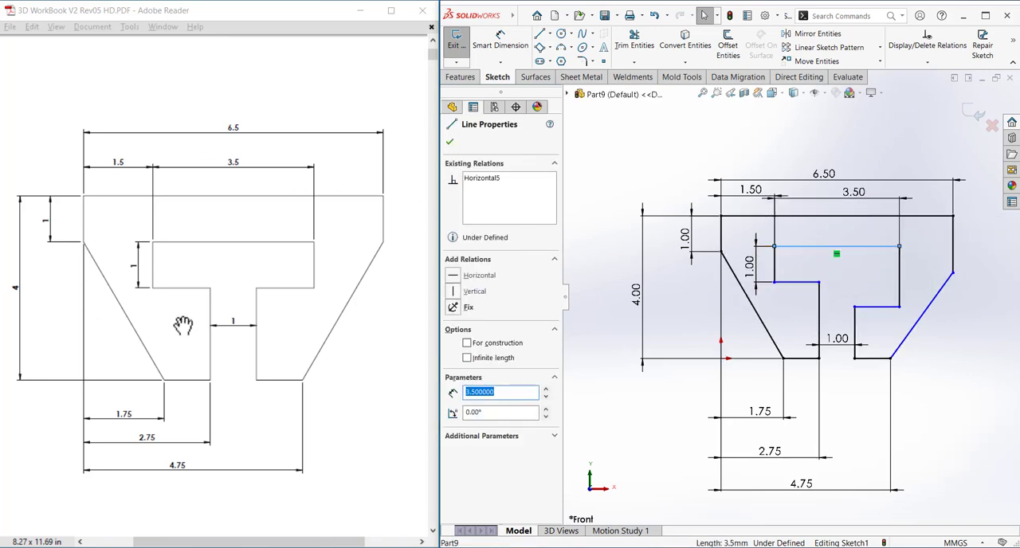
{"action": "left_click_drag", "start_coordinate": [829, 175], "coordinate": [822, 151]}
{"action": "left_click_drag", "start_coordinate": [763, 200], "coordinate": [758, 187]}
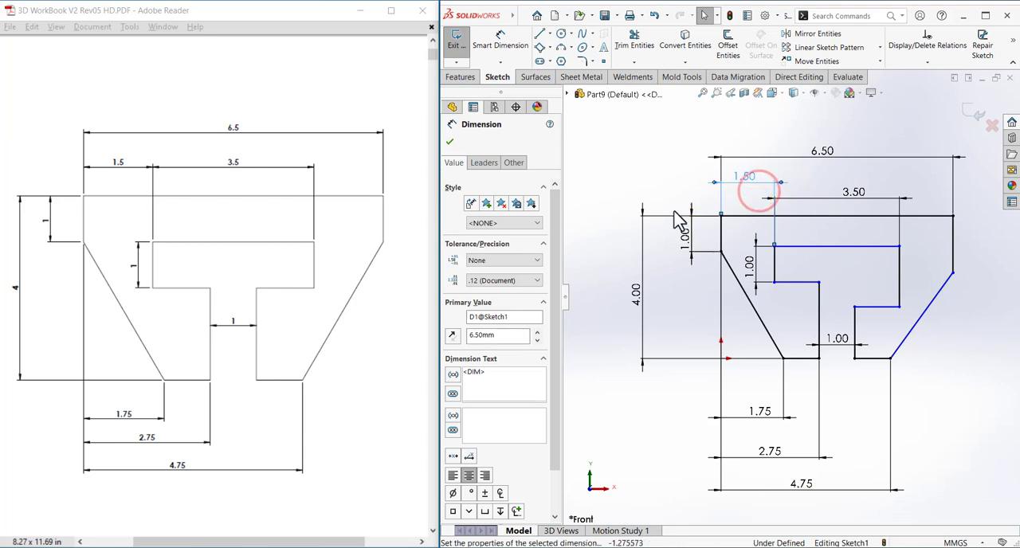
{"action": "left_click", "coordinate": [639, 176]}
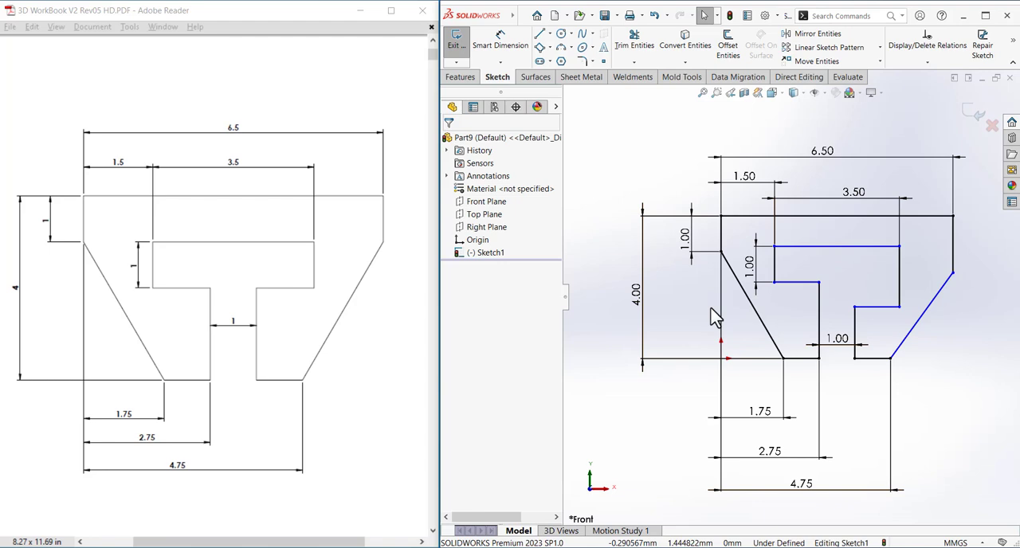
{"action": "left_click", "coordinate": [666, 301]}
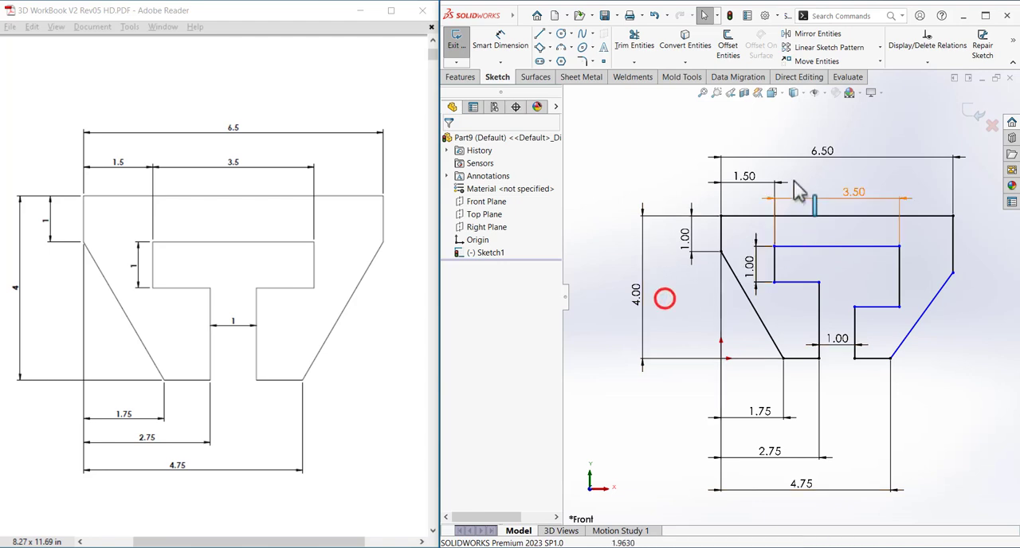
Turn on the display of sketch relations in the graphics area.
{"action": "left_click", "coordinate": [825, 93]}
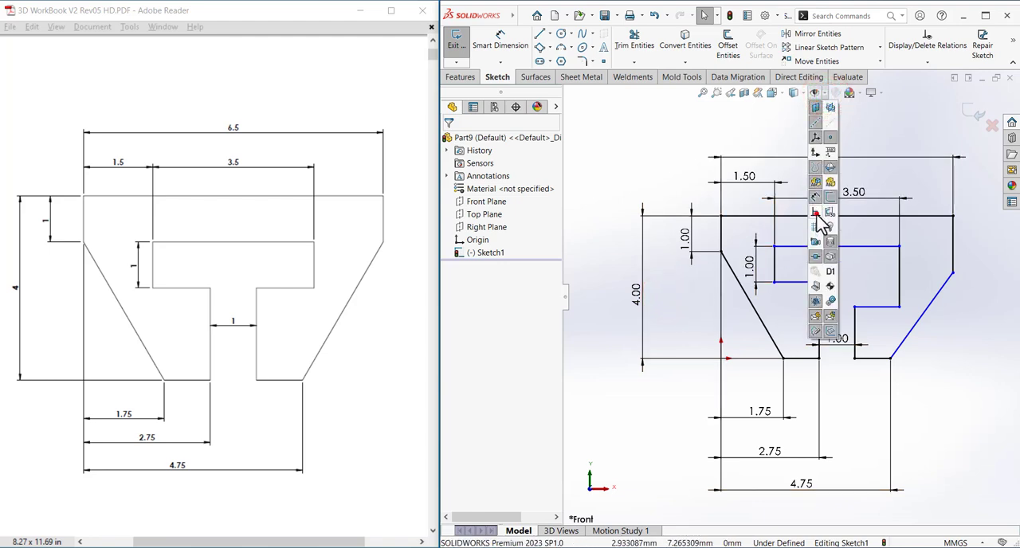
{"action": "left_click", "coordinate": [816, 211]}
{"action": "left_click", "coordinate": [666, 140]}
{"action": "left_click", "coordinate": [856, 282]}
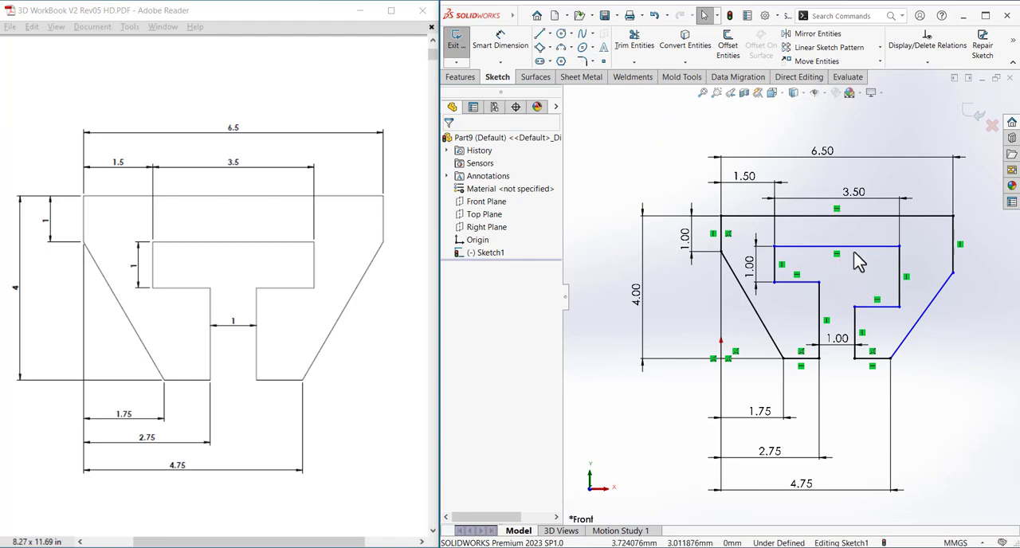
{"action": "left_click", "coordinate": [856, 248]}
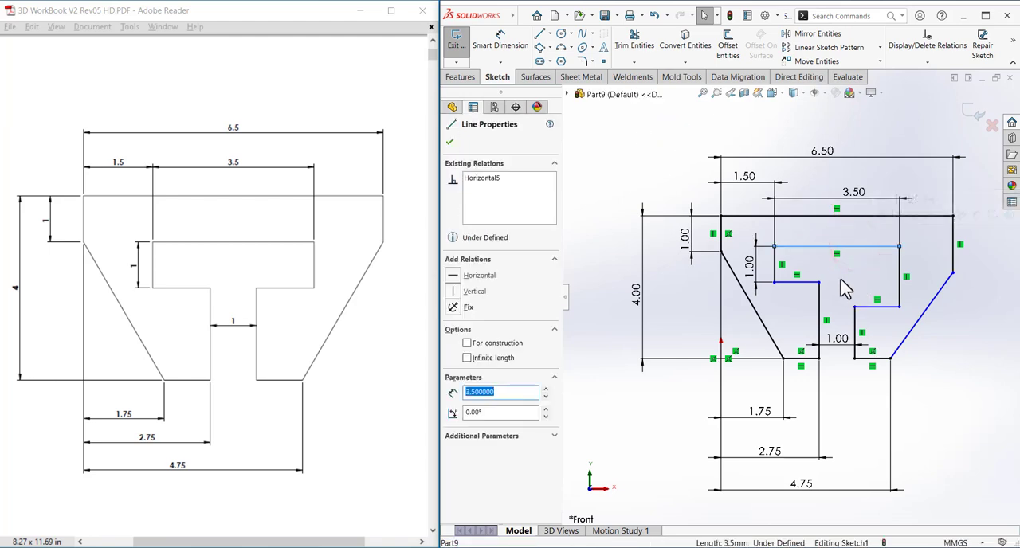
{"action": "left_click", "coordinate": [722, 252], "text": "ctrl"}
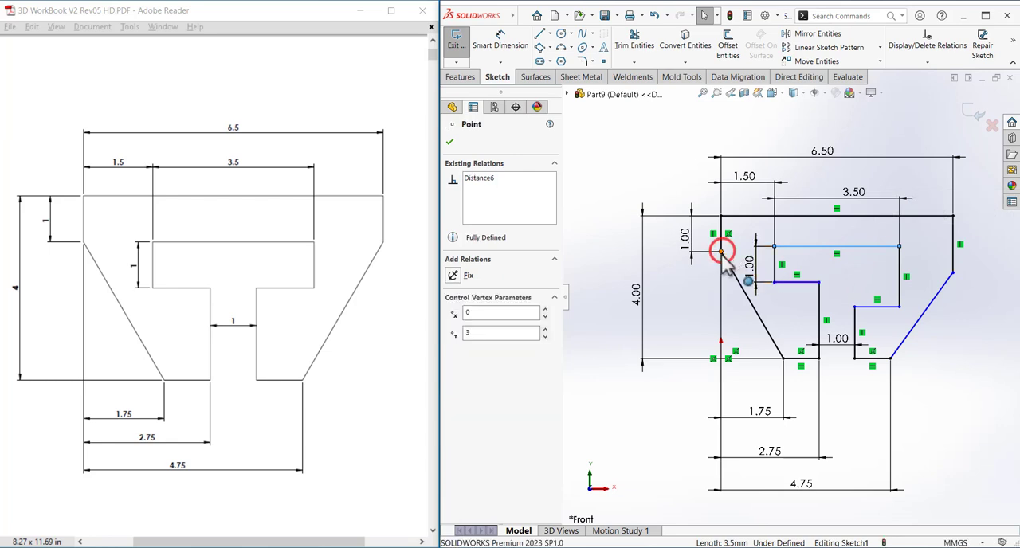
{"action": "left_click", "coordinate": [823, 263]}
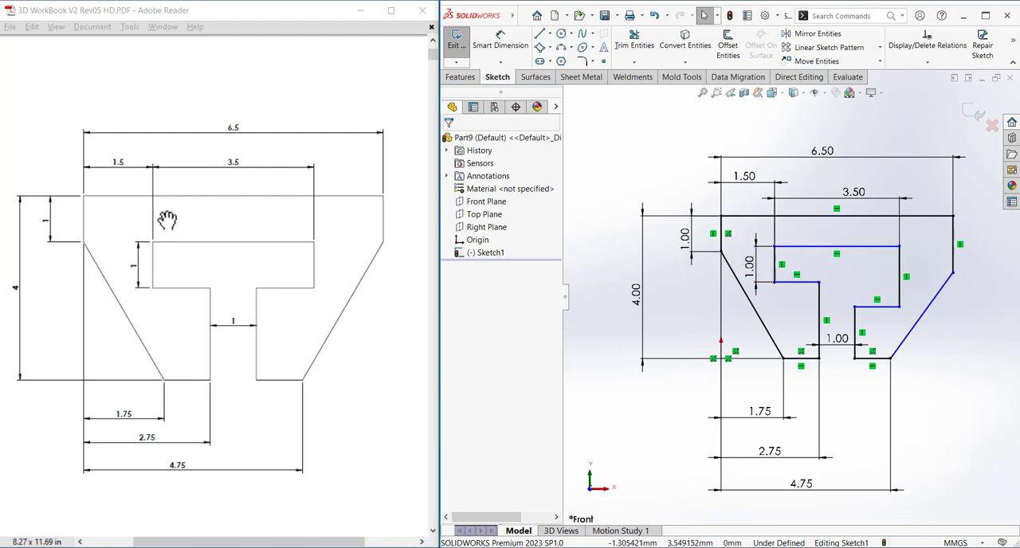
Make the cutout's top edge coincident with the lower endpoint of the profile's left vertical edge.
{"action": "left_click", "coordinate": [805, 248]}
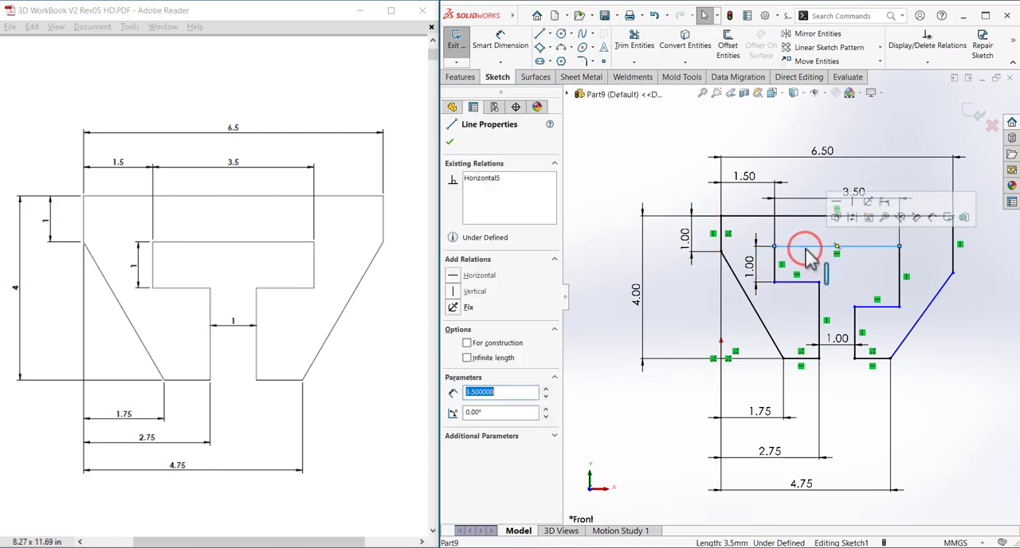
{"action": "left_click", "coordinate": [722, 254], "text": "ctrl"}
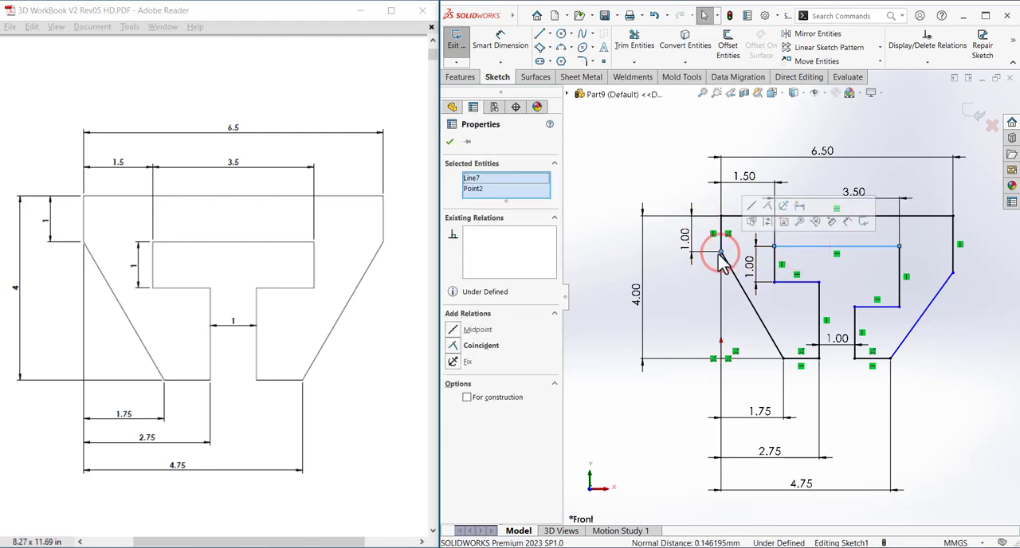
{"action": "left_click", "coordinate": [476, 346]}
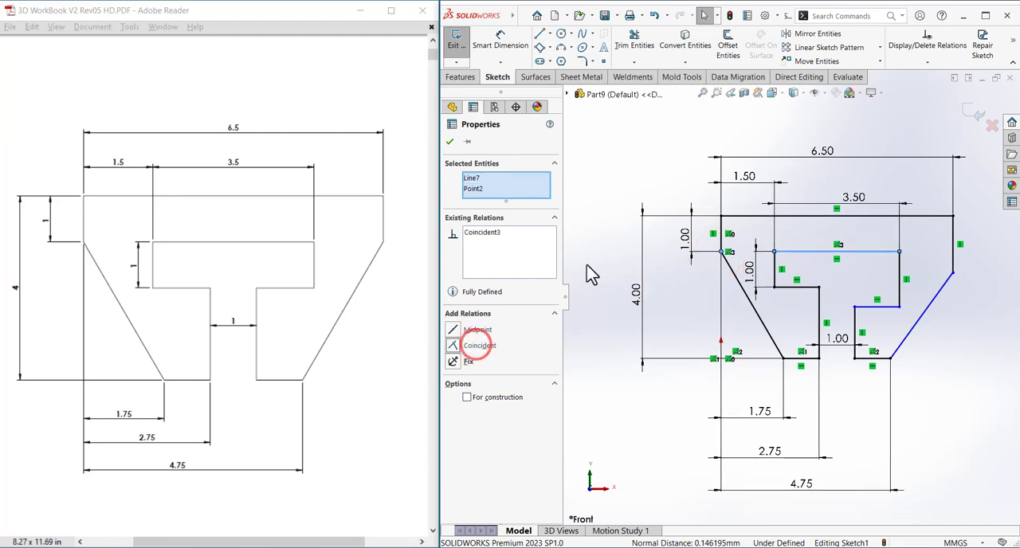
{"action": "left_click", "coordinate": [588, 266]}
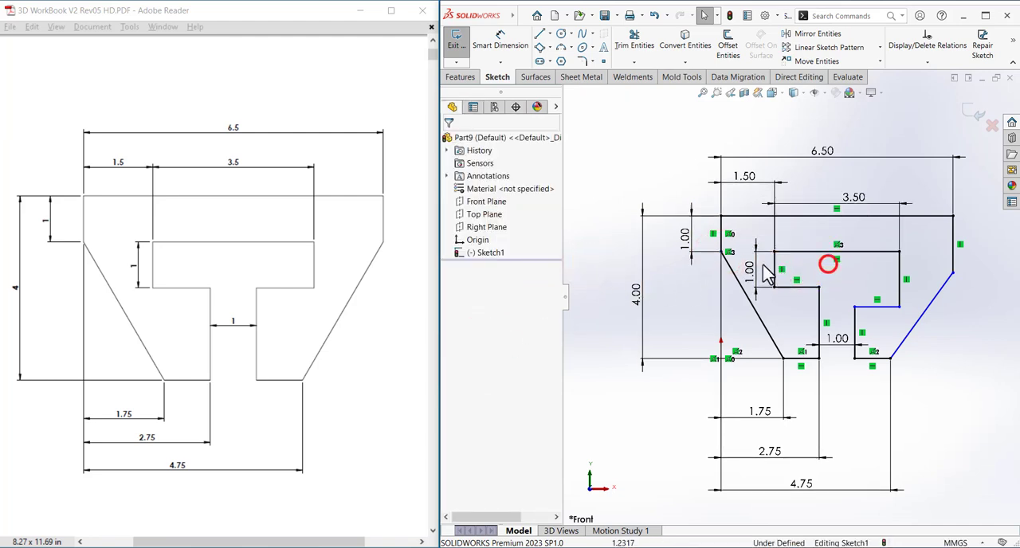
Move the left vertical edge's dimension slightly outward and set its value to 1.5 mm.
{"action": "left_click_drag", "start_coordinate": [690, 250], "coordinate": [686, 243]}
{"action": "left_click", "coordinate": [674, 280]}
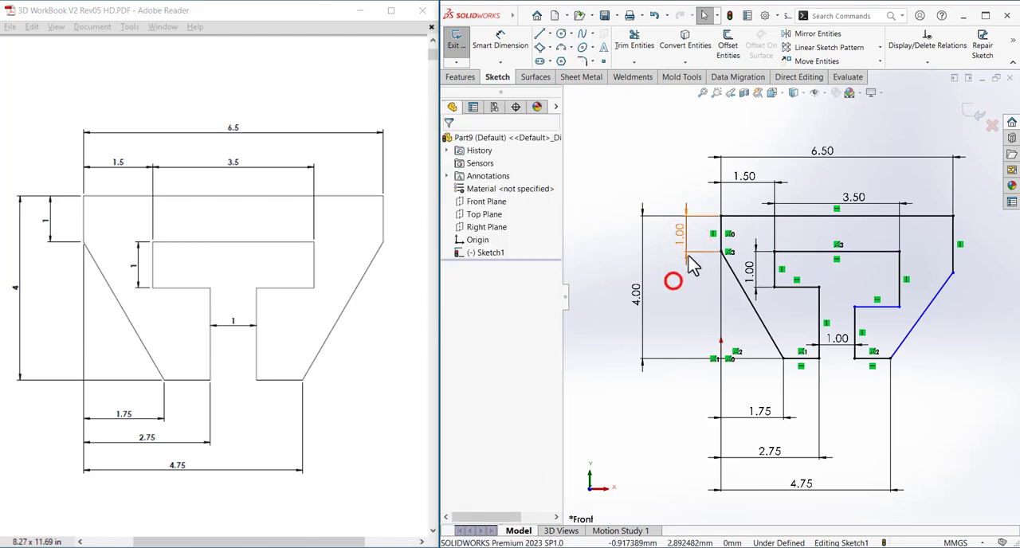
{"action": "double_click", "coordinate": [681, 239]}
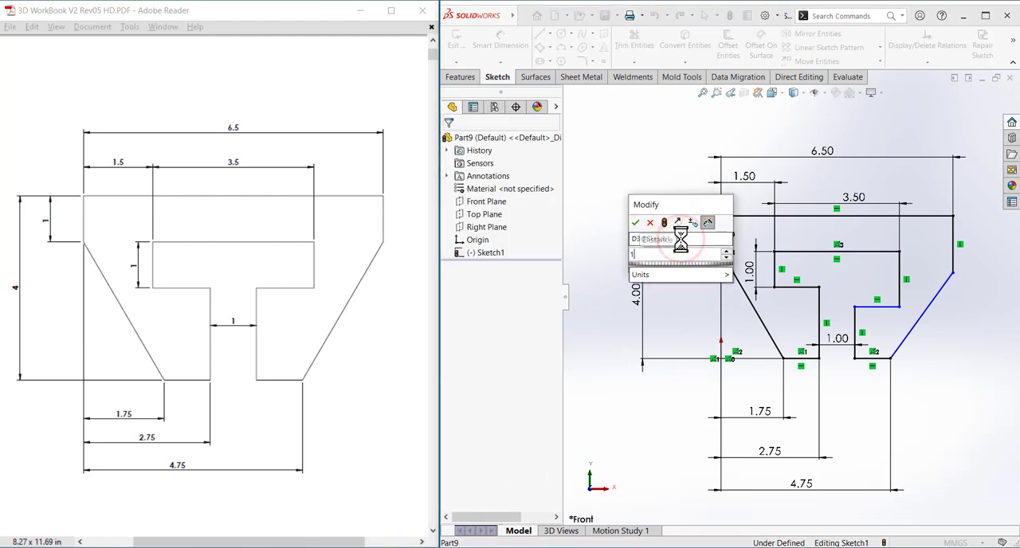
{"action": "type", "text": "1.5"}
{"action": "key", "text": "Return"}
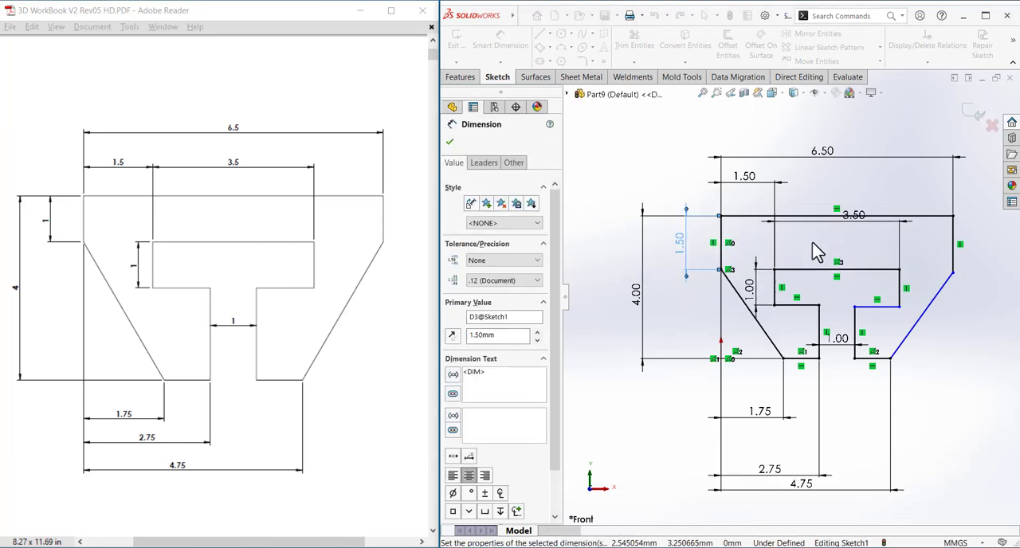
Set the dimension of the profile's left vertical edge to 1 mm.
{"action": "double_click", "coordinate": [683, 249]}
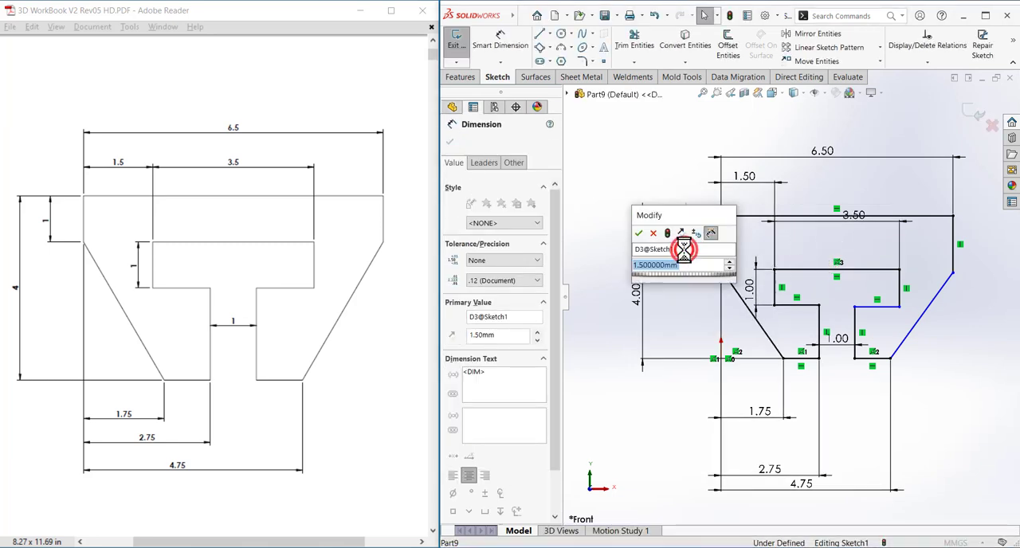
{"action": "type", "text": "1"}
{"action": "key", "text": "Return"}
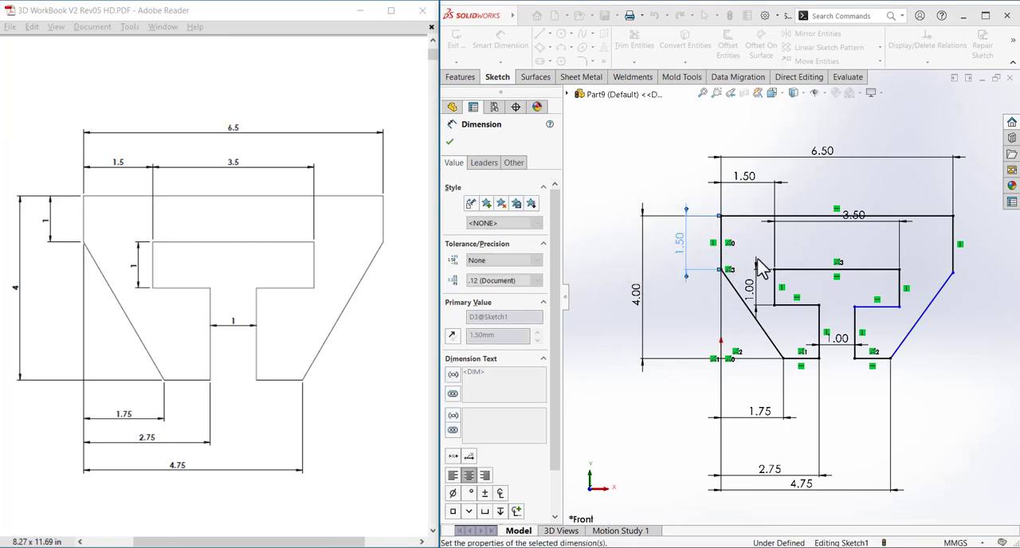
{"action": "left_click", "coordinate": [709, 271]}
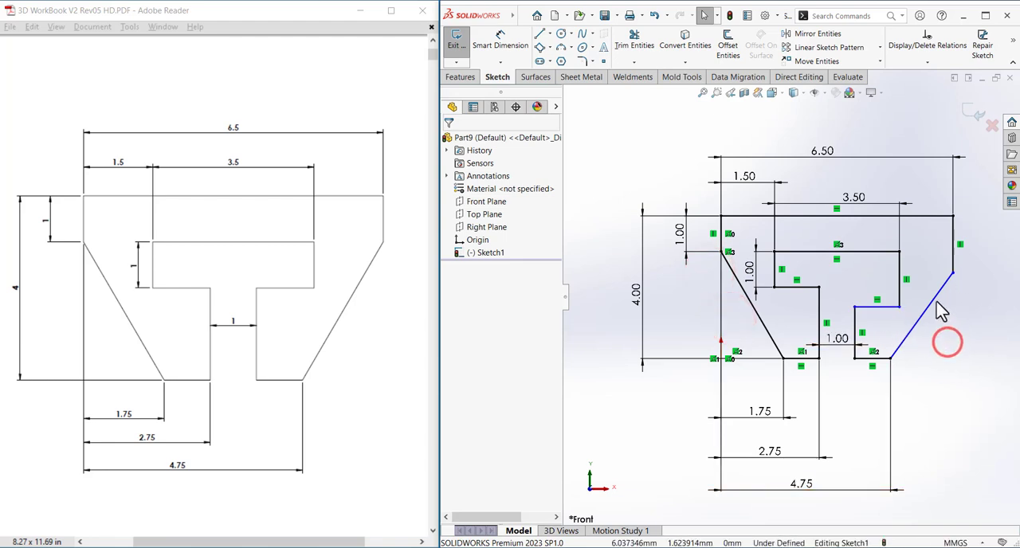
Move the lower endpoint of the profile's right vertical edge freehand to test how far the right slanted side is still free.
{"action": "left_click", "coordinate": [954, 333]}
{"action": "left_click", "coordinate": [942, 290]}
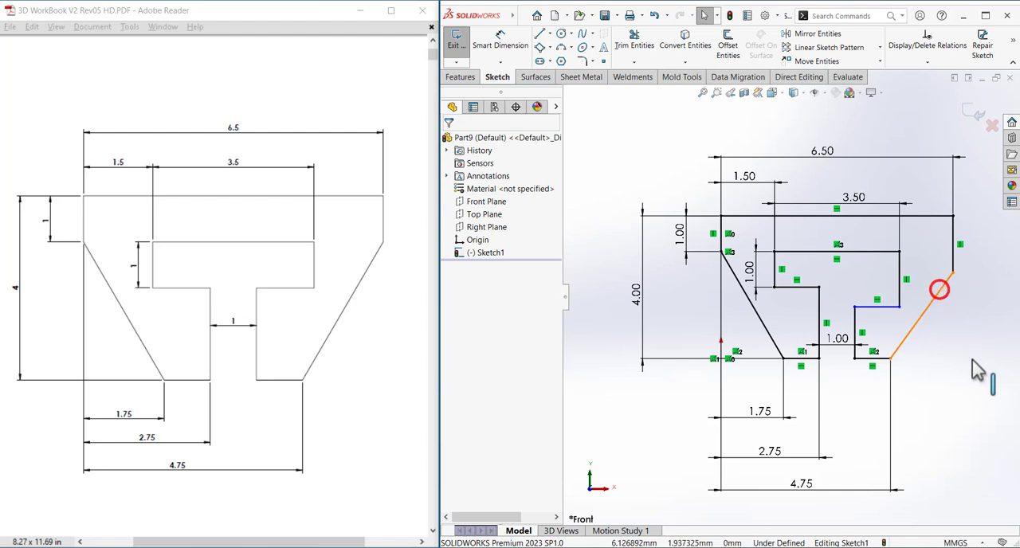
{"action": "left_click", "coordinate": [953, 399]}
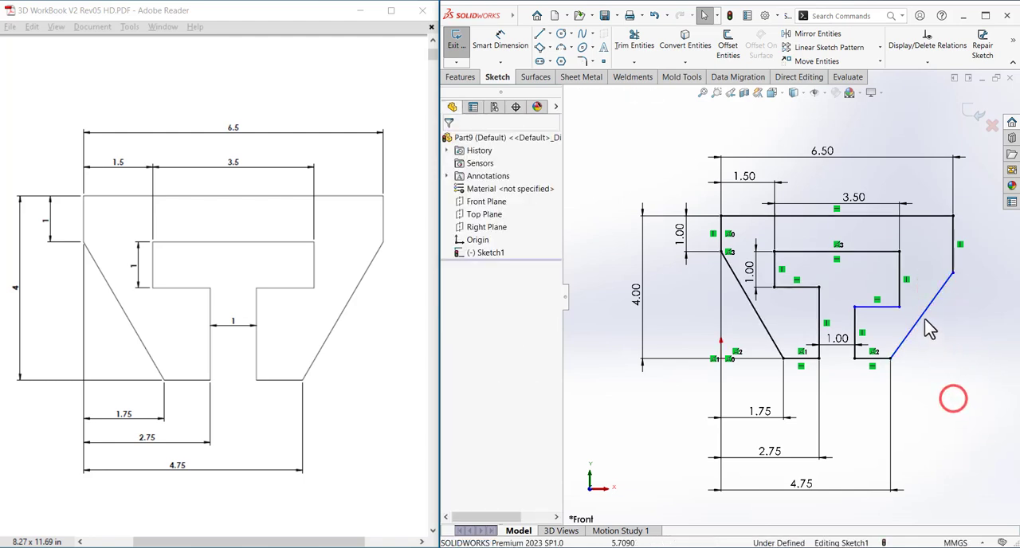
{"action": "left_click", "coordinate": [924, 313]}
{"action": "left_click", "coordinate": [945, 357]}
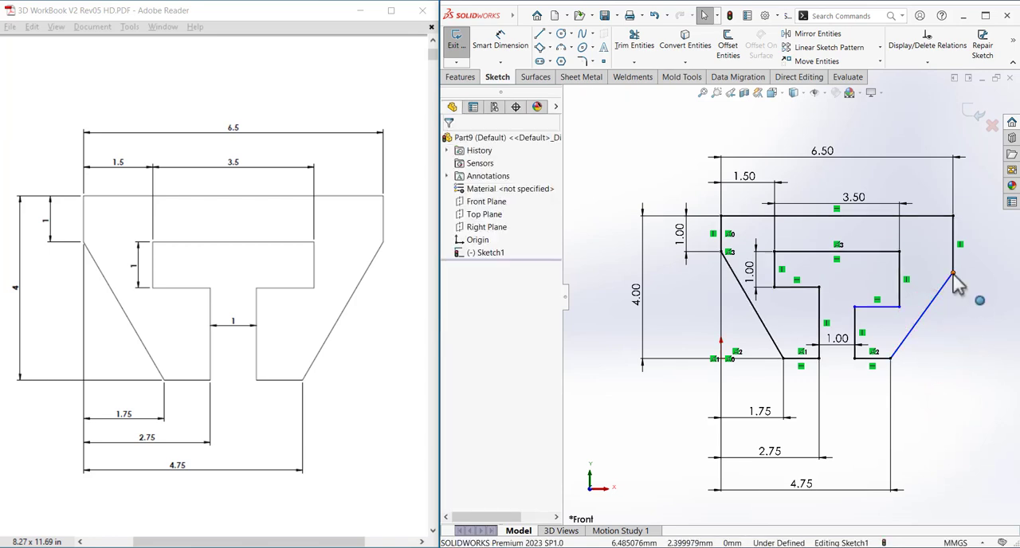
{"action": "mouse_move", "coordinate": [954, 273]}
{"action": "left_mouse_down"}
{"action": "mouse_move", "coordinate": [959, 353]}
{"action": "mouse_move", "coordinate": [958, 252]}
{"action": "left_mouse_up"}
{"action": "left_click", "coordinate": [980, 314]}
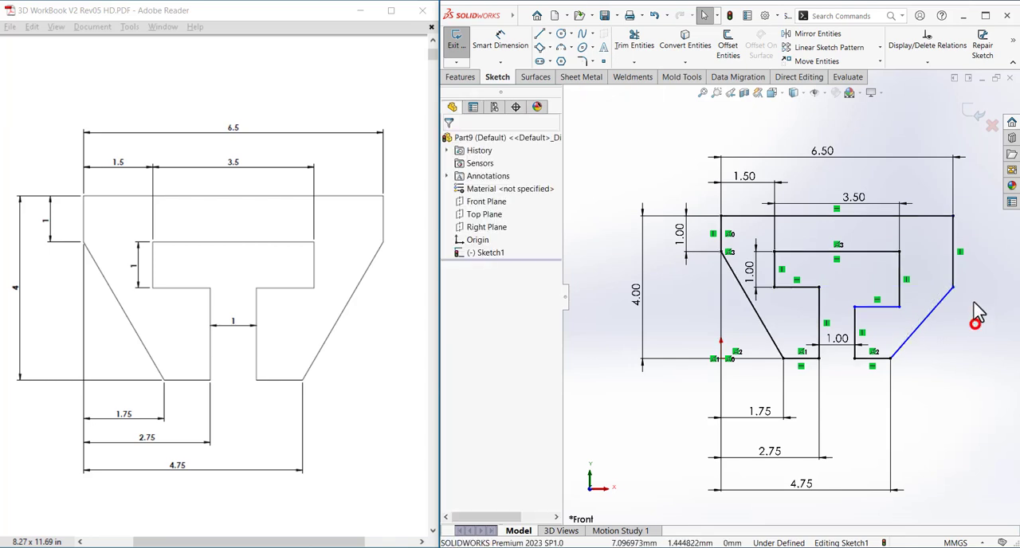
{"action": "left_click", "coordinate": [954, 267]}
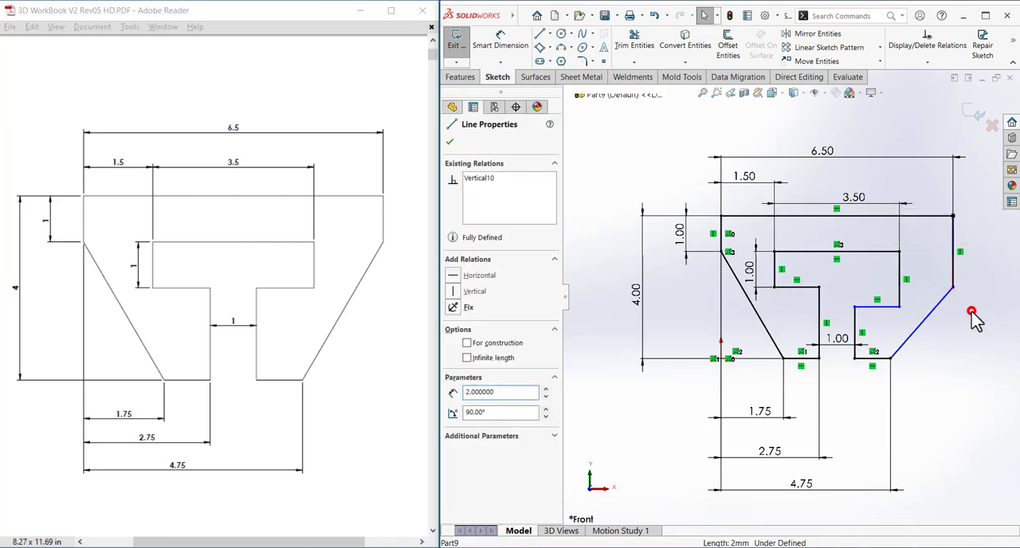
{"action": "left_click", "coordinate": [974, 311]}
{"action": "left_click", "coordinate": [956, 288]}
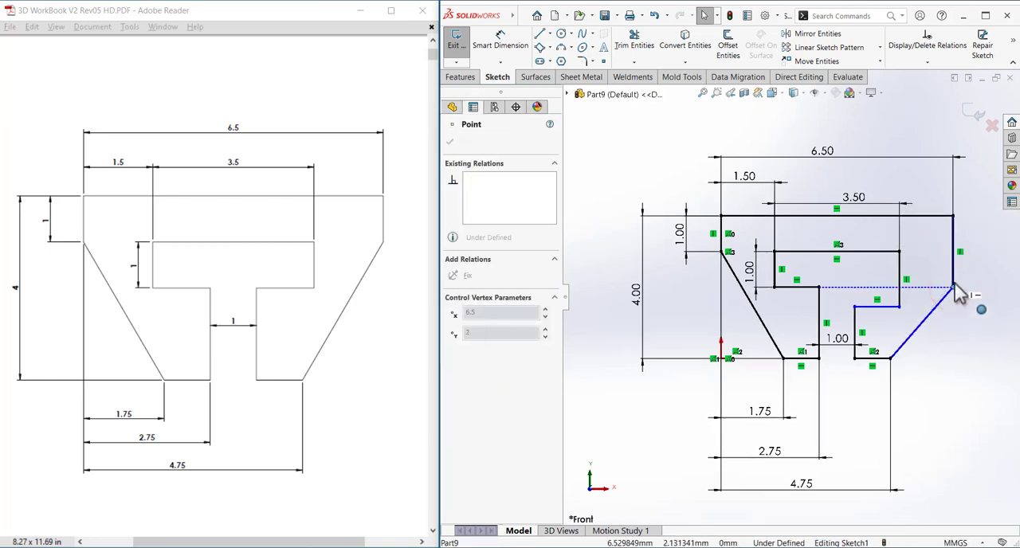
{"action": "left_click", "coordinate": [966, 332]}
{"action": "left_click", "coordinate": [955, 270]}
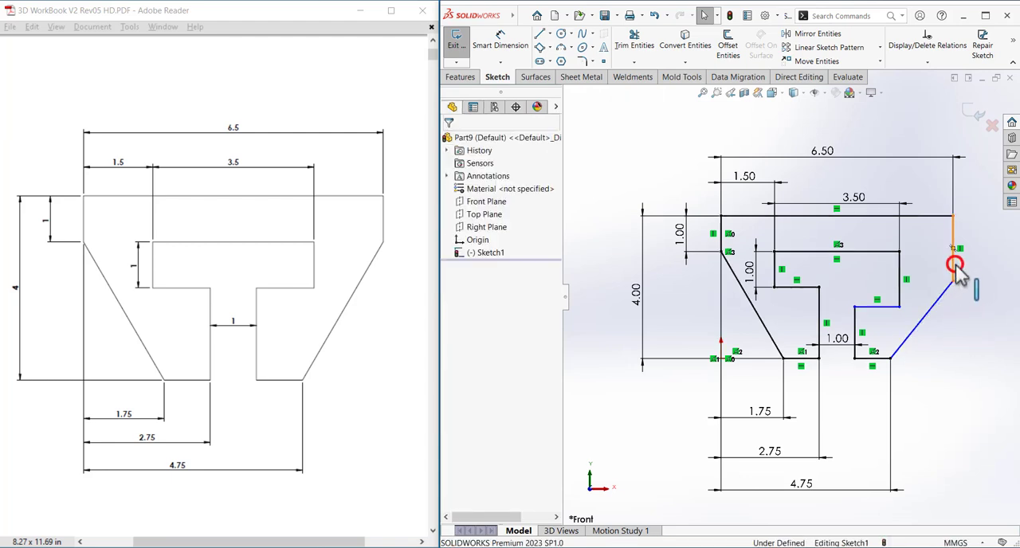
{"action": "left_click", "coordinate": [967, 276]}
{"action": "left_click", "coordinate": [981, 302]}
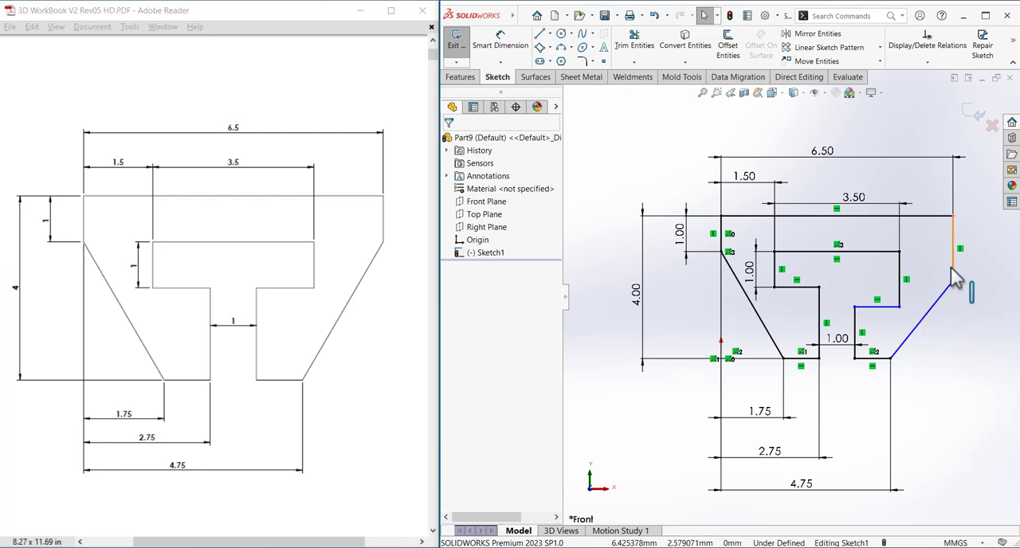
Make the profile's right vertical edge equal in length to its left vertical edge.
{"action": "left_click", "coordinate": [951, 267]}
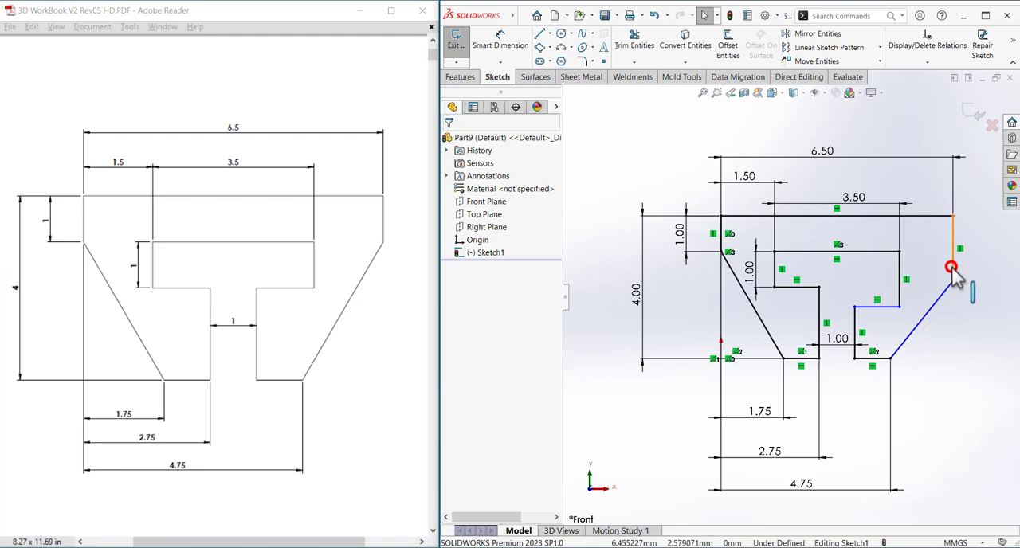
{"action": "left_click", "coordinate": [723, 230], "text": "ctrl"}
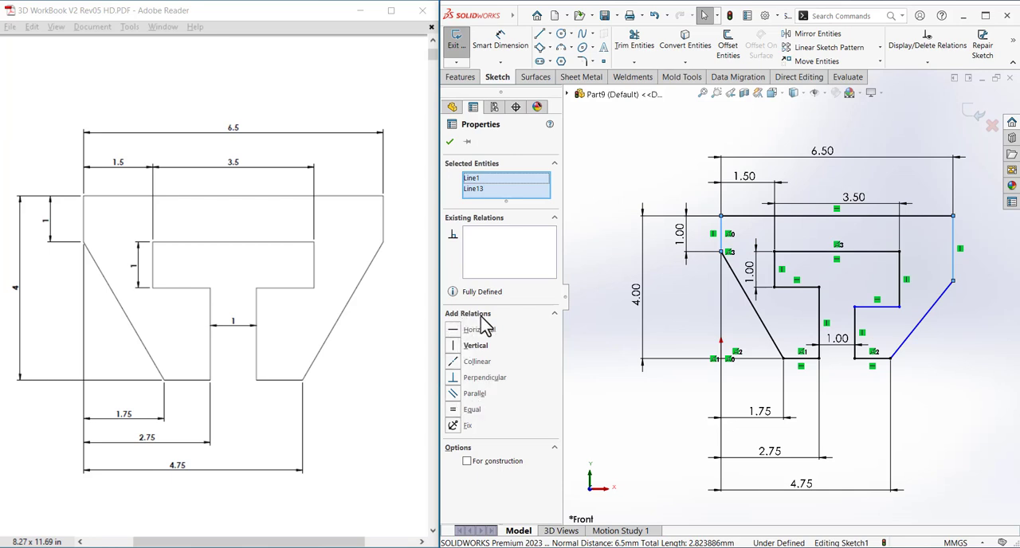
{"action": "left_click", "coordinate": [454, 413]}
{"action": "left_click", "coordinate": [570, 416]}
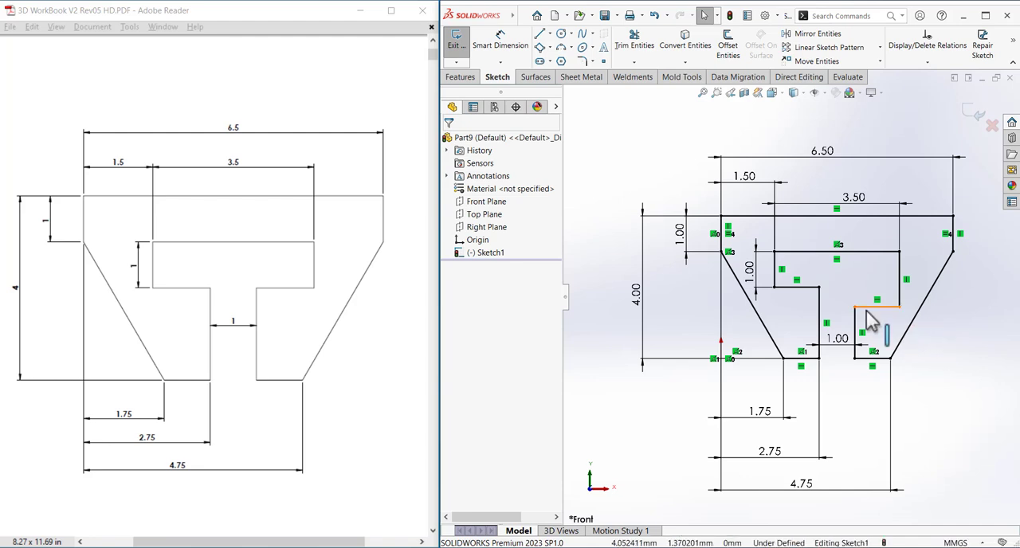
Lower the cutout's right shoulder edge slightly freehand and try a collinear relation with the left shoulder edge, undoing that relation.
{"action": "left_click_drag", "start_coordinate": [866, 308], "coordinate": [873, 318]}
{"action": "left_click", "coordinate": [936, 354]}
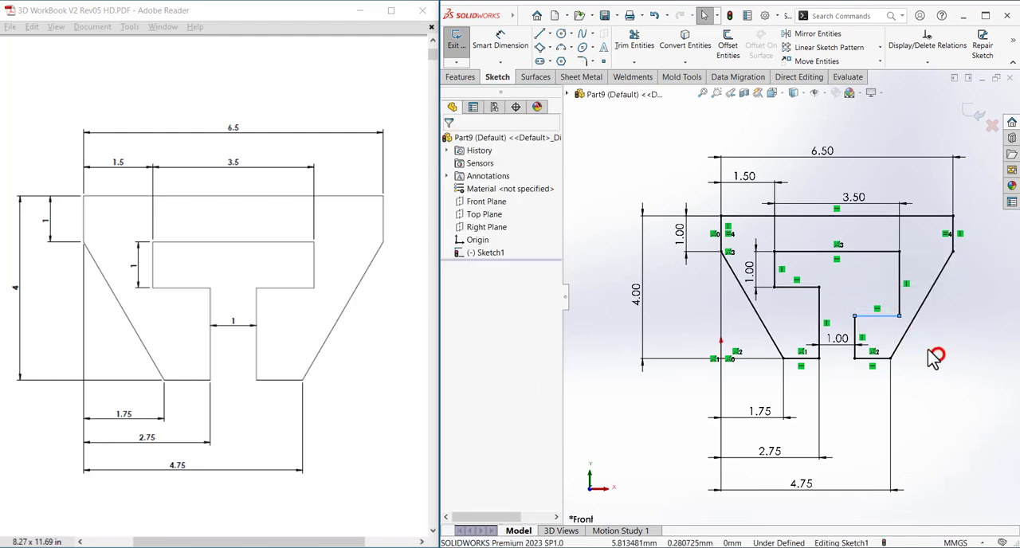
{"action": "left_click", "coordinate": [808, 288]}
{"action": "left_click", "coordinate": [875, 316], "text": "ctrl"}
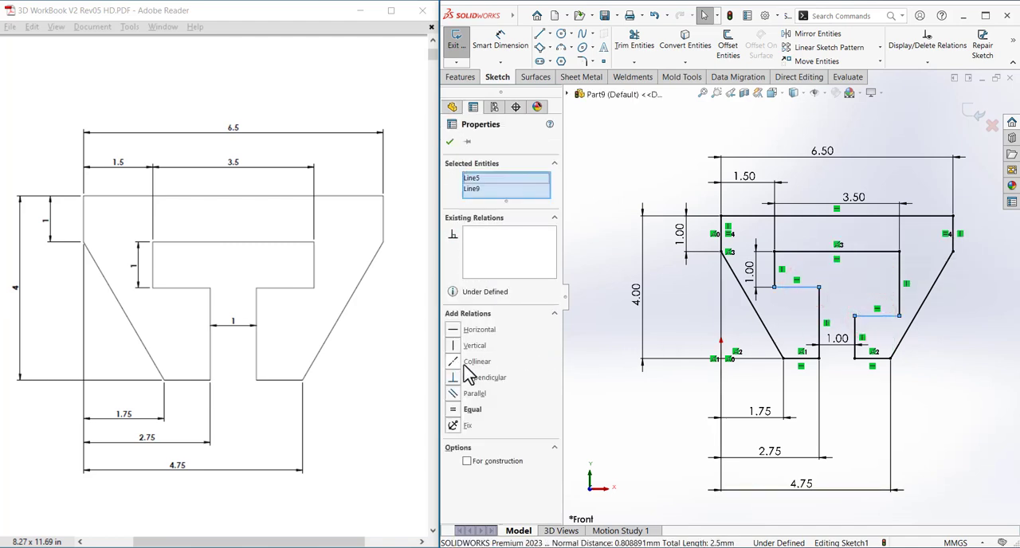
{"action": "left_click", "coordinate": [465, 363]}
{"action": "left_click", "coordinate": [598, 401]}
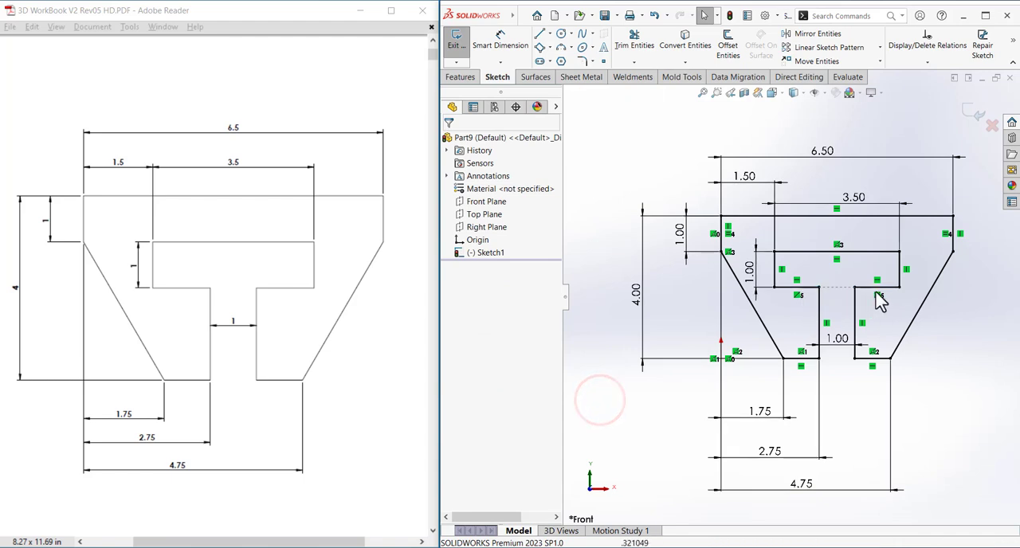
{"action": "left_click", "coordinate": [892, 317]}
{"action": "left_click", "coordinate": [653, 15]}
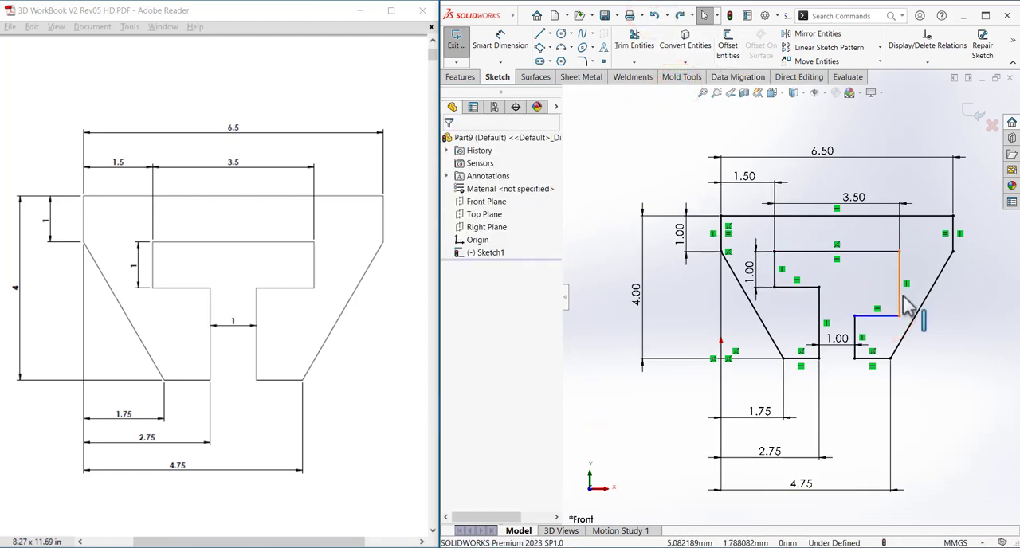
Try an equal relation between the two vertical side edges of the cutout's crossbar, and undo it.
{"action": "left_click", "coordinate": [902, 297]}
{"action": "left_click", "coordinate": [774, 269], "text": "ctrl"}
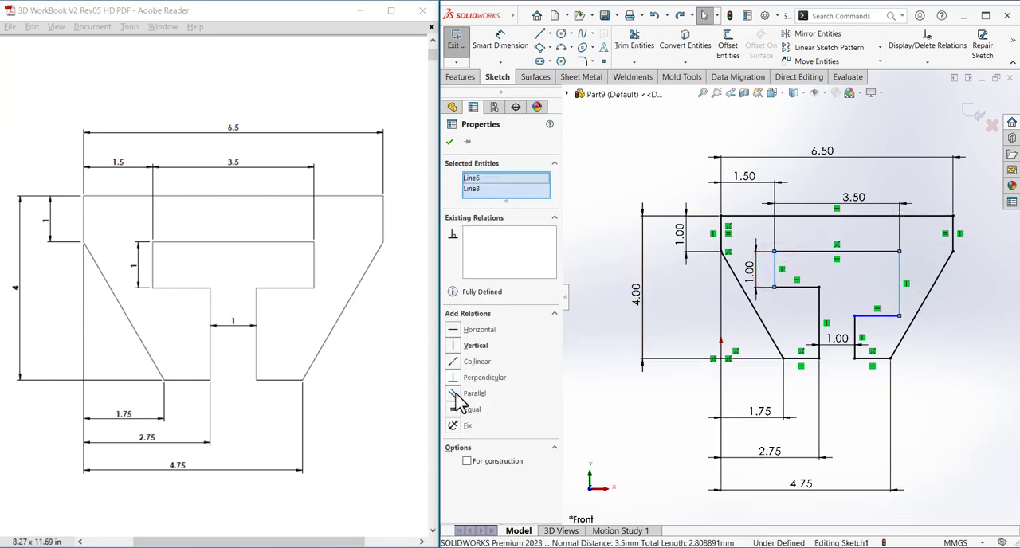
{"action": "left_click", "coordinate": [452, 409]}
{"action": "left_click", "coordinate": [599, 417]}
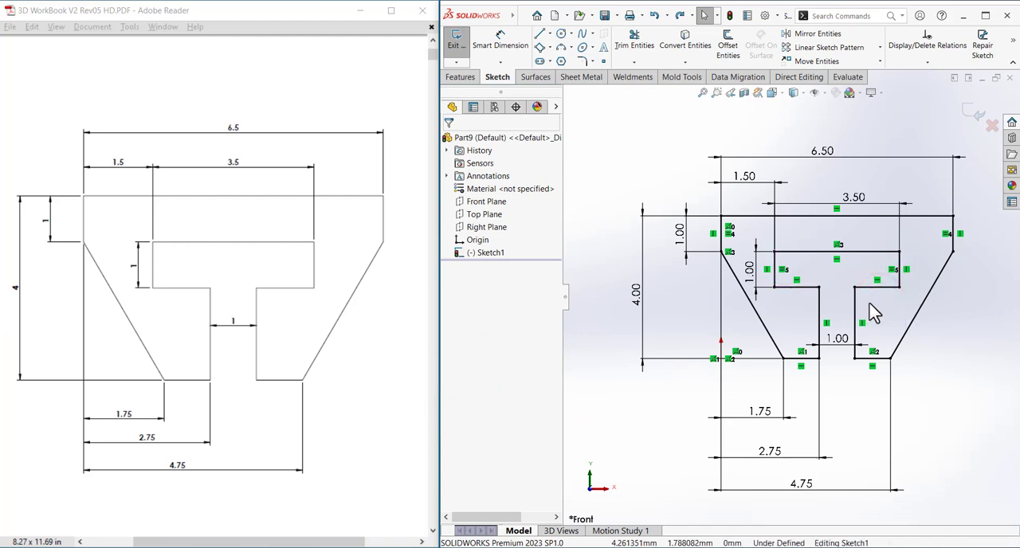
{"action": "left_click_drag", "start_coordinate": [877, 287], "coordinate": [877, 335]}
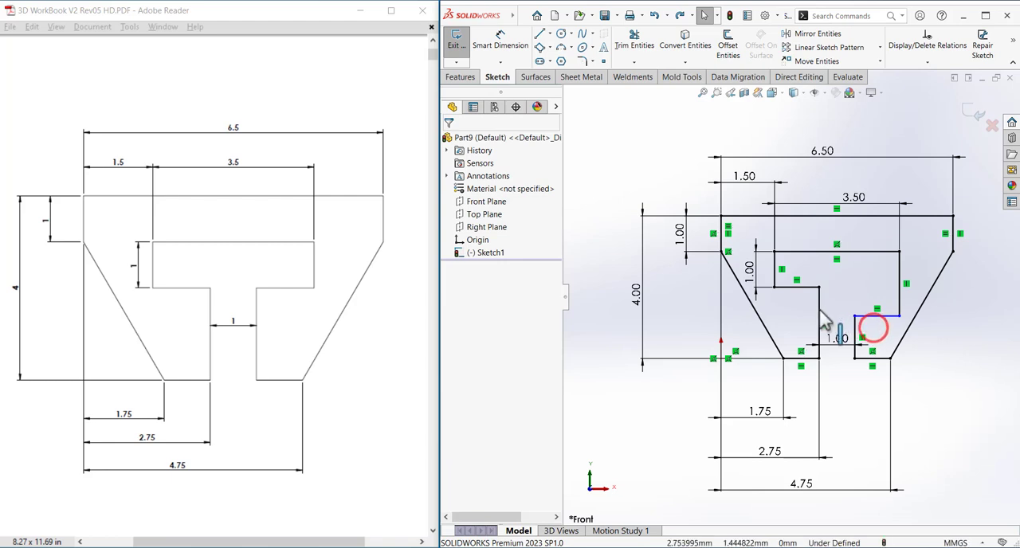
Try an equal relation between the two vertical edges of the cutout's stem, and undo it.
{"action": "left_click", "coordinate": [820, 310]}
{"action": "left_click", "coordinate": [855, 329]}
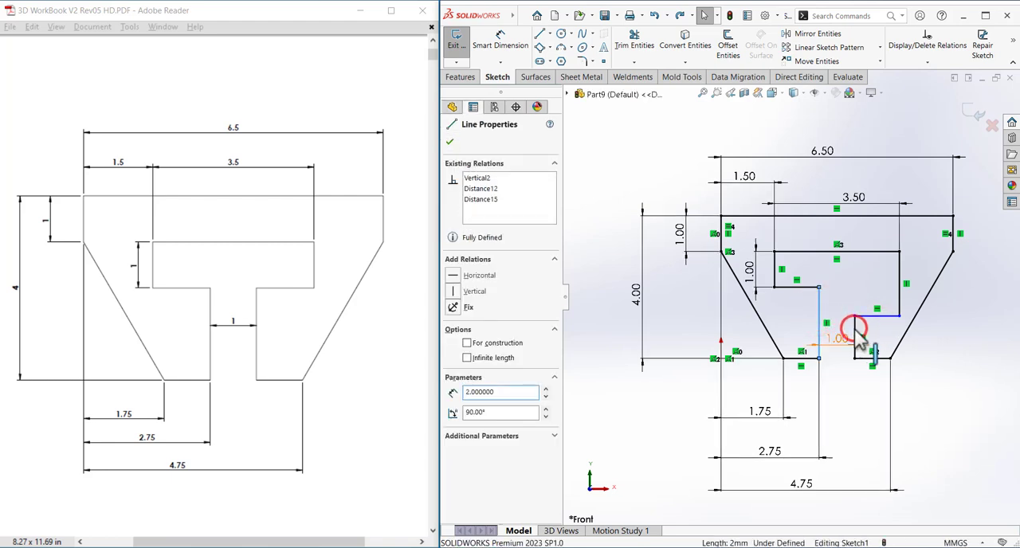
{"action": "left_click", "coordinate": [868, 340]}
{"action": "scroll", "coordinate": [868, 339], "scroll_direction": "down", "scroll_amount": 3}
{"action": "left_click", "coordinate": [831, 314]}
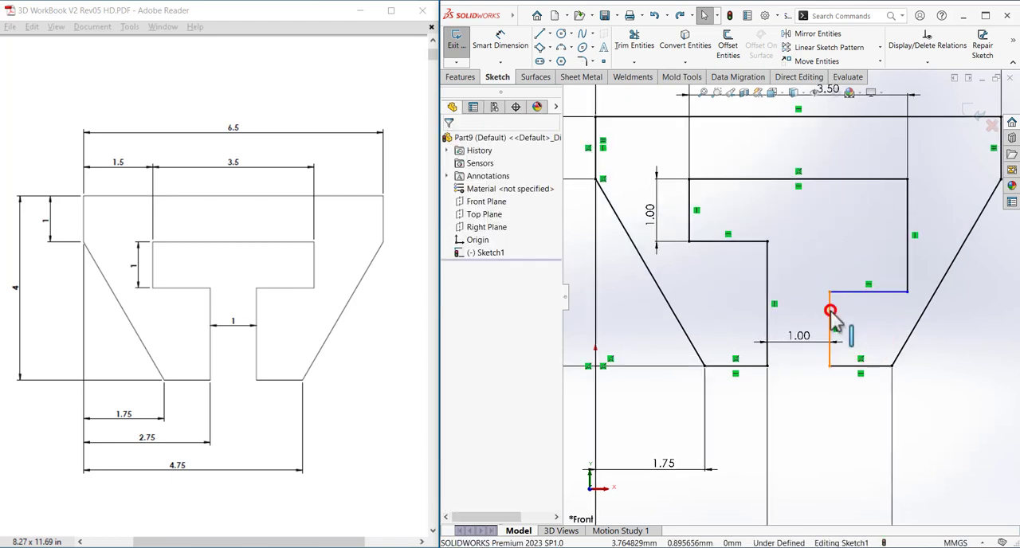
{"action": "left_click", "coordinate": [766, 278], "text": "ctrl"}
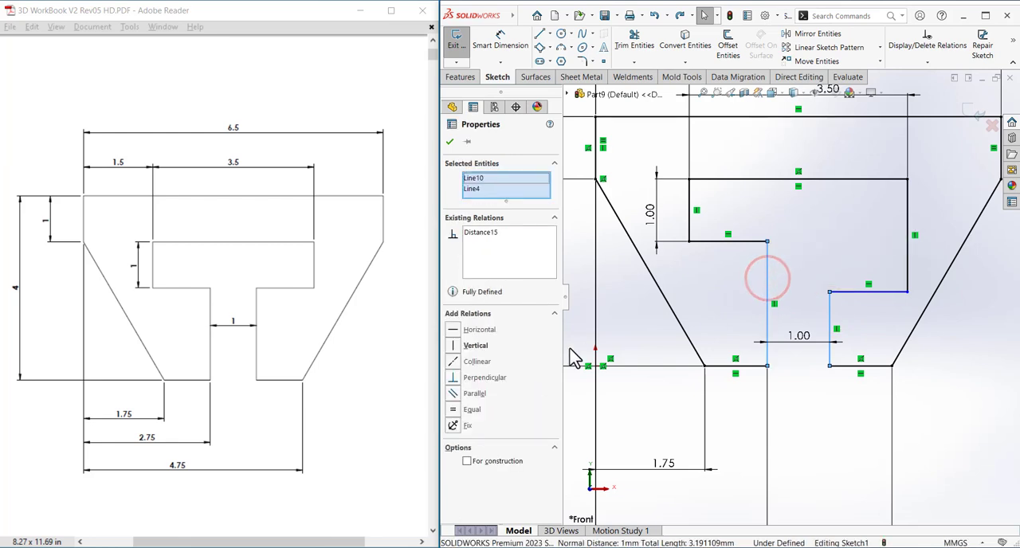
{"action": "left_click", "coordinate": [472, 410]}
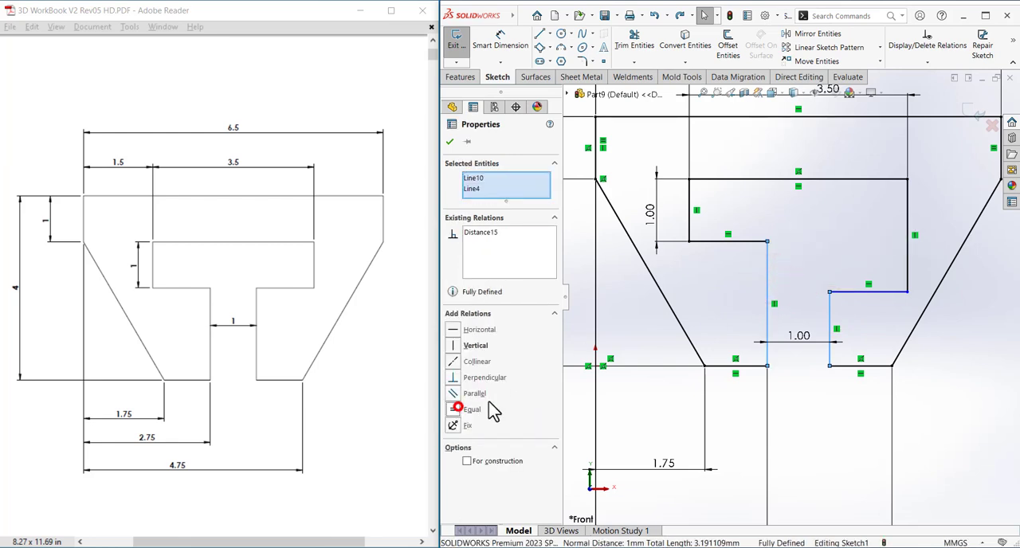
{"action": "left_click", "coordinate": [891, 278]}
{"action": "scroll", "coordinate": [892, 277], "scroll_direction": "up", "scroll_amount": 1}
{"action": "left_click", "coordinate": [883, 287]}
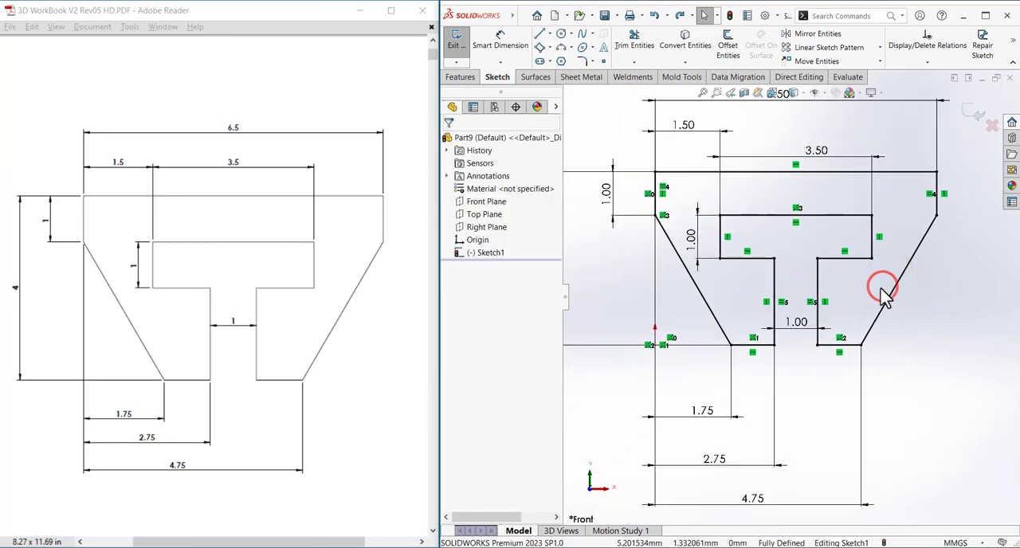
{"action": "key", "text": "ctrl+z"}
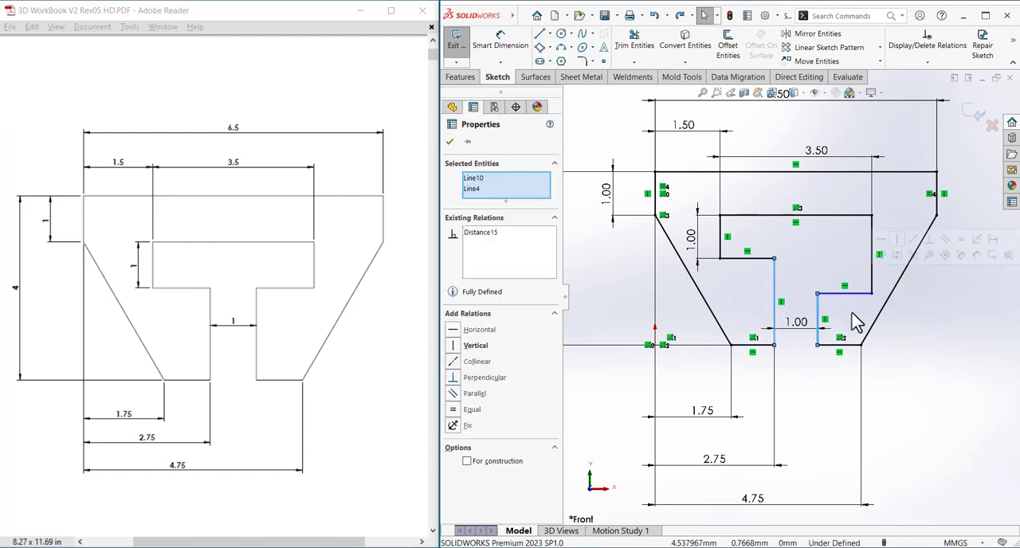
Try making the cutout's right shoulder edge coincident with the inner endpoint of the left shoulder edge, and undo the relation.
{"action": "left_click", "coordinate": [852, 311]}
{"action": "left_click", "coordinate": [841, 294]}
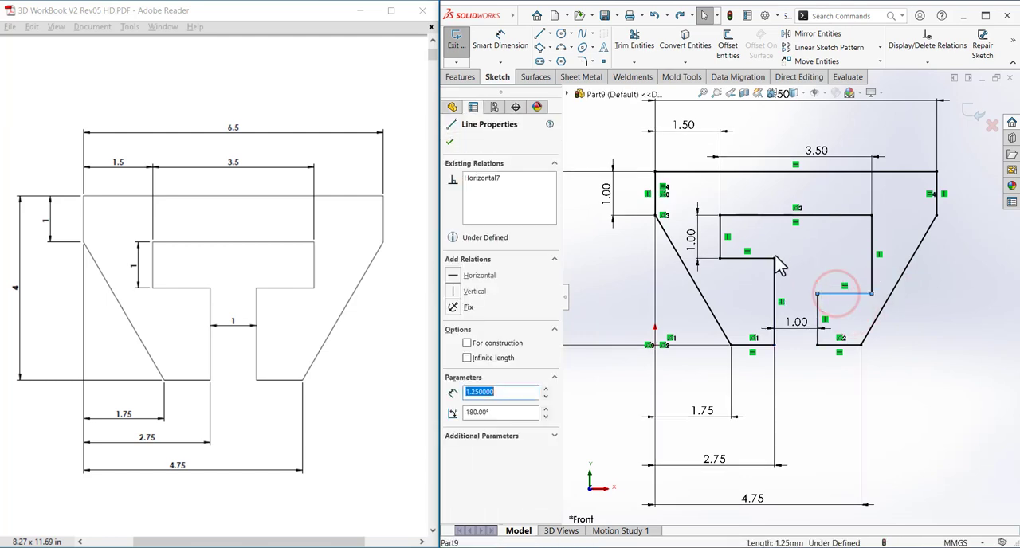
{"action": "left_click", "coordinate": [775, 259], "text": "ctrl"}
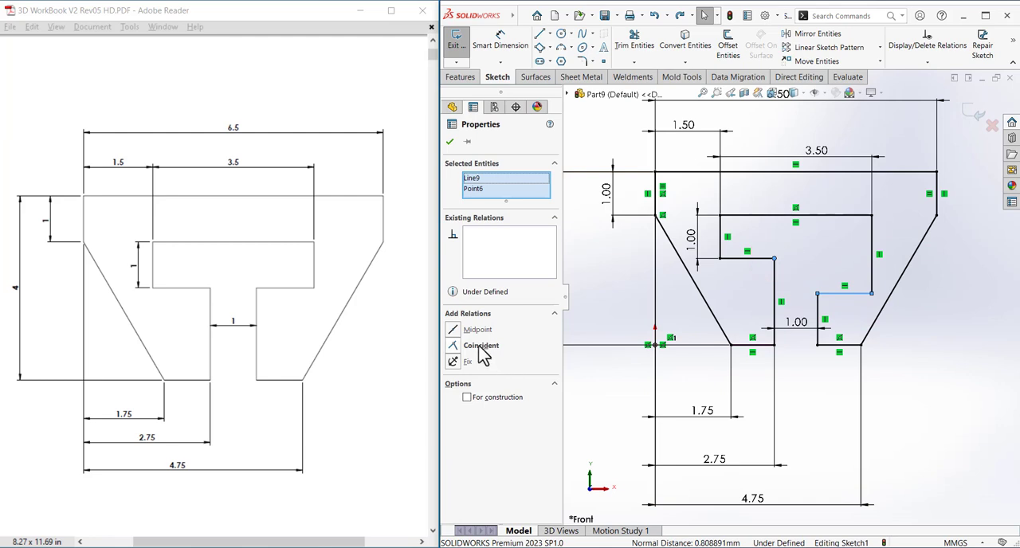
{"action": "left_click", "coordinate": [479, 348]}
{"action": "left_click", "coordinate": [904, 384]}
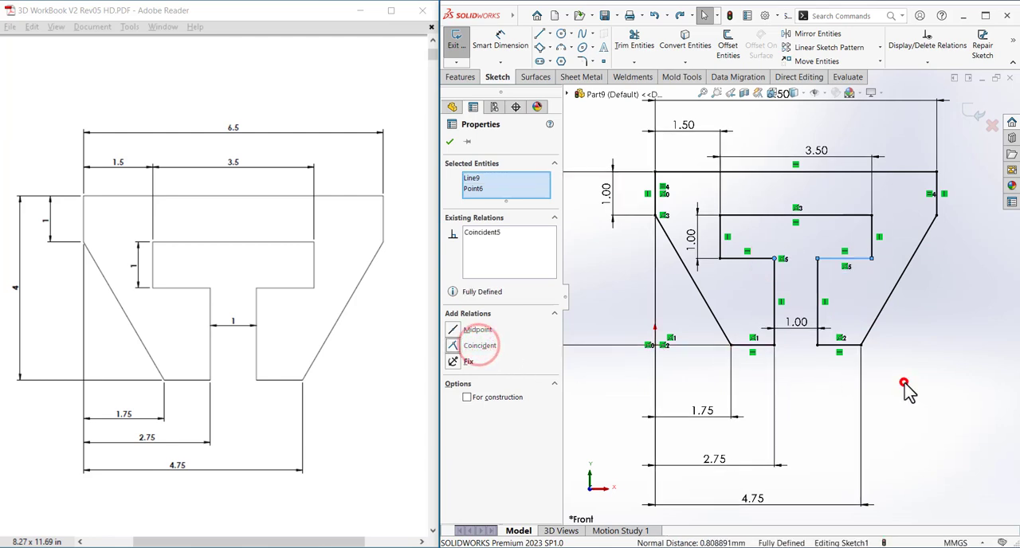
{"action": "left_click", "coordinate": [856, 301]}
{"action": "key", "text": "ctrl+z"}
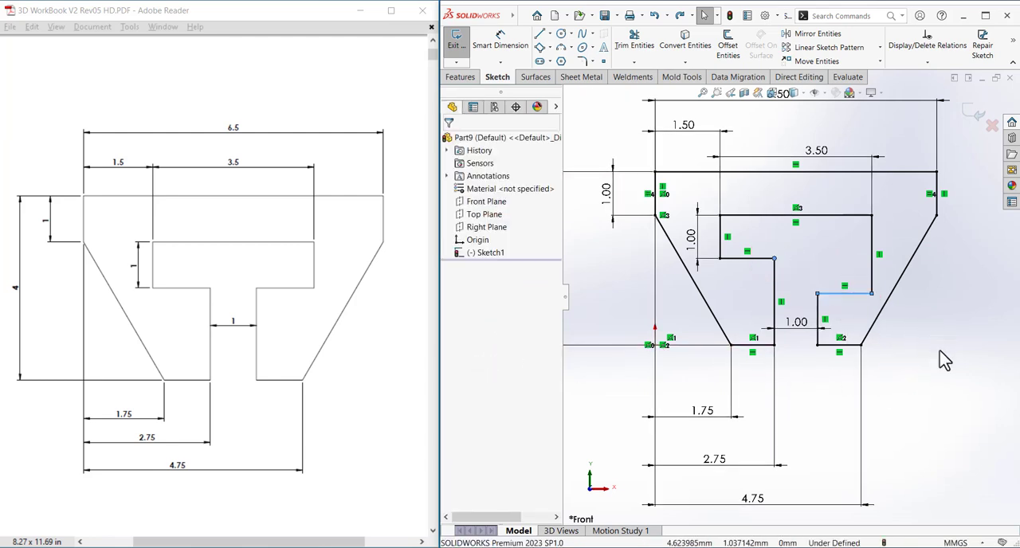
Try making the inner endpoint of the cutout's right shoulder edge coincident with the left shoulder edge, and undo the relation.
{"action": "left_click", "coordinate": [940, 350]}
{"action": "left_click", "coordinate": [767, 259]}
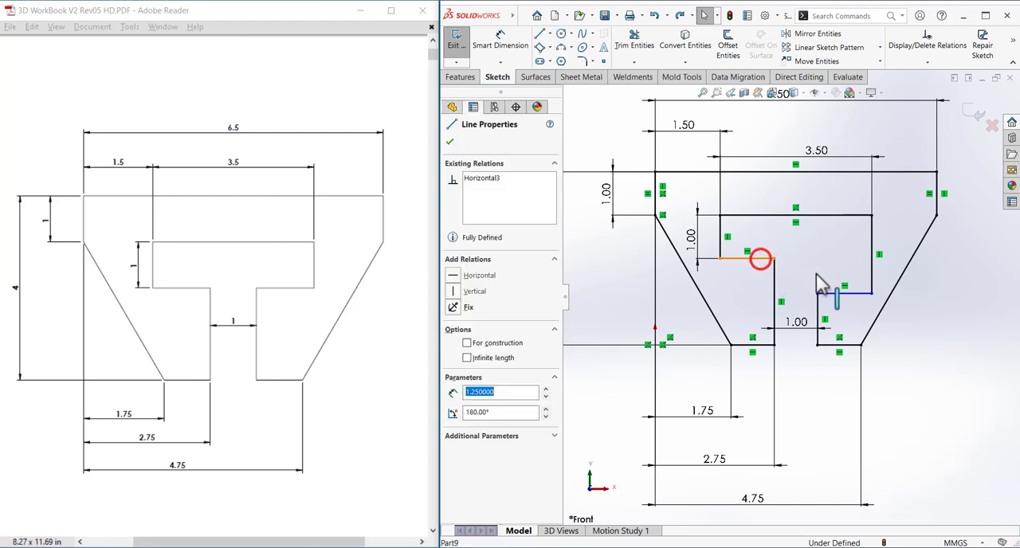
{"action": "left_click", "coordinate": [818, 294]}
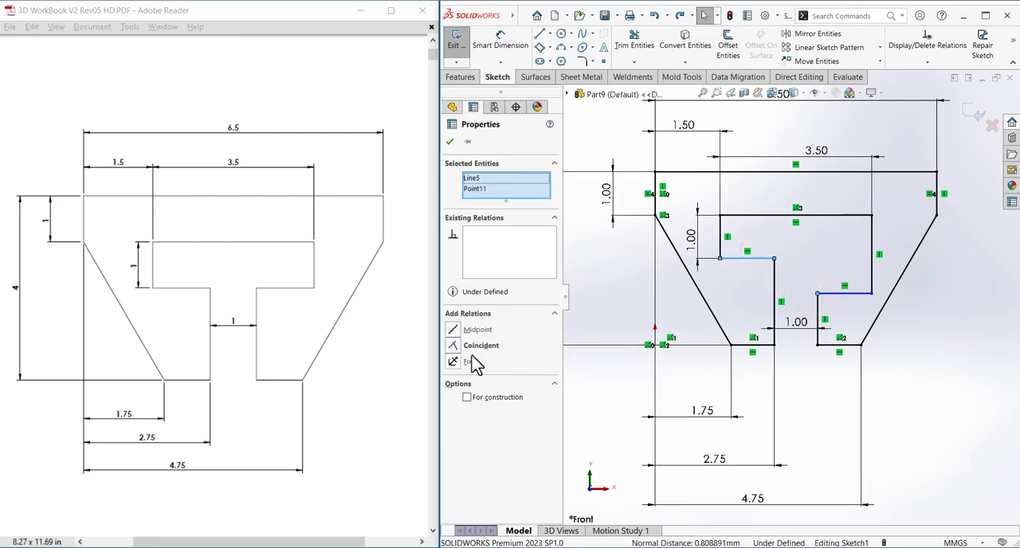
{"action": "left_click", "coordinate": [479, 345]}
{"action": "left_click", "coordinate": [951, 414]}
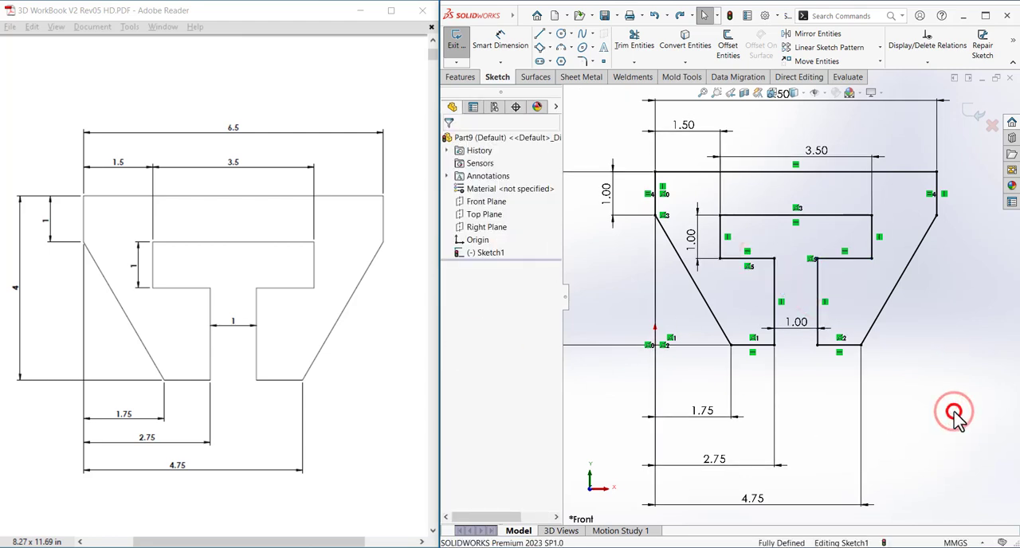
{"action": "key", "text": "ctrl+z"}
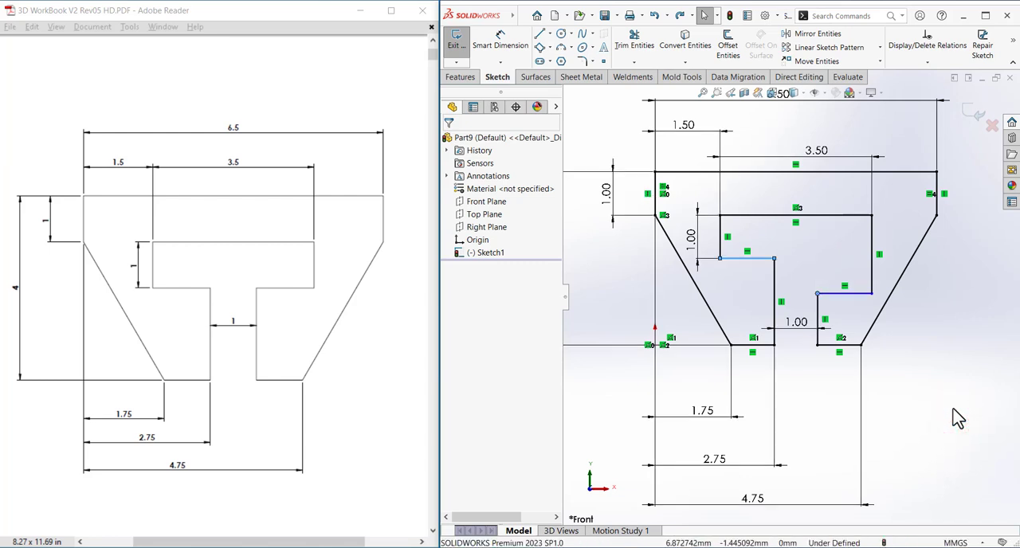
Align the inner endpoints of the cutout's two shoulder edges with a horizontal relation.
{"action": "left_click", "coordinate": [957, 418]}
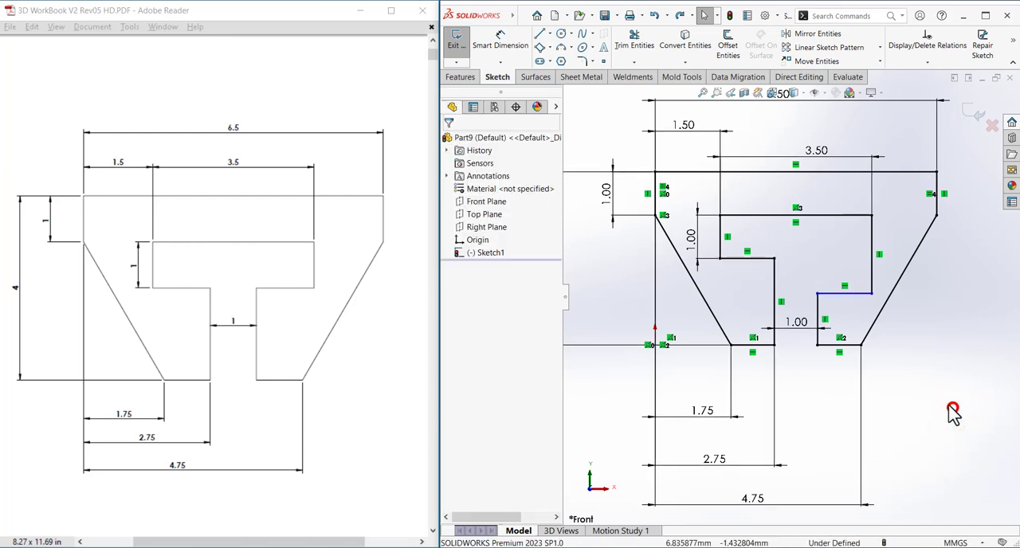
{"action": "left_click", "coordinate": [774, 259]}
{"action": "left_click", "coordinate": [817, 294], "text": "ctrl"}
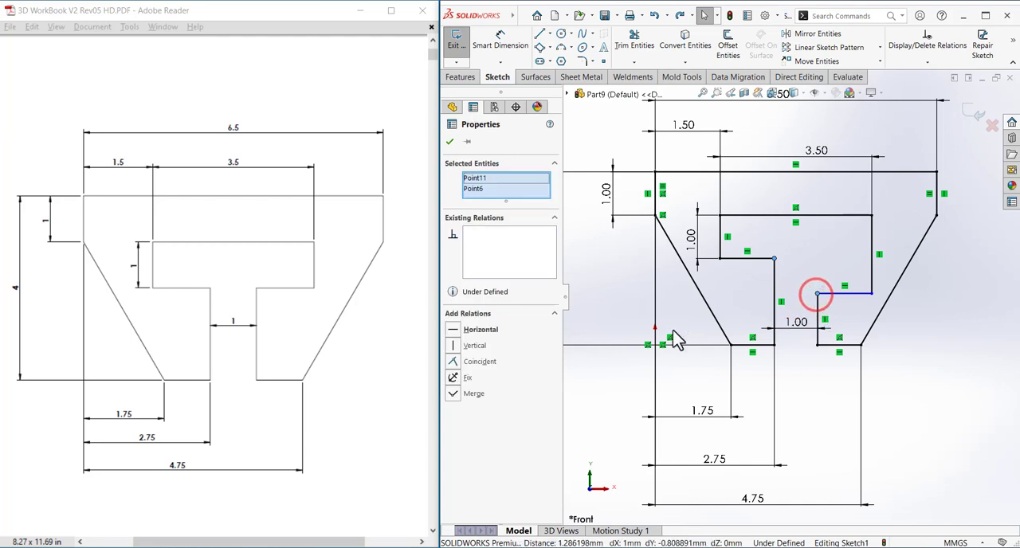
{"action": "left_click", "coordinate": [483, 330]}
{"action": "left_click", "coordinate": [929, 399]}
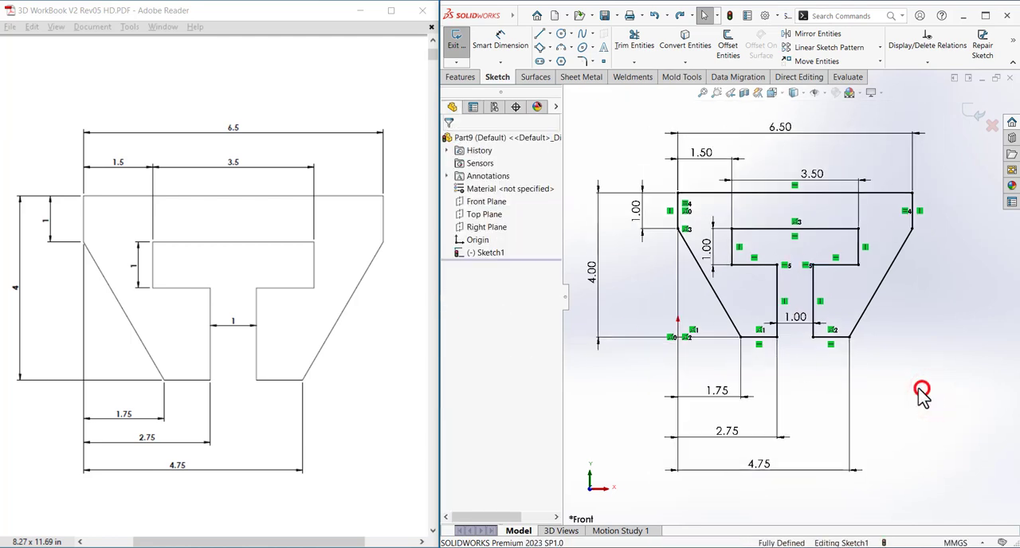
{"action": "key", "text": "f"}
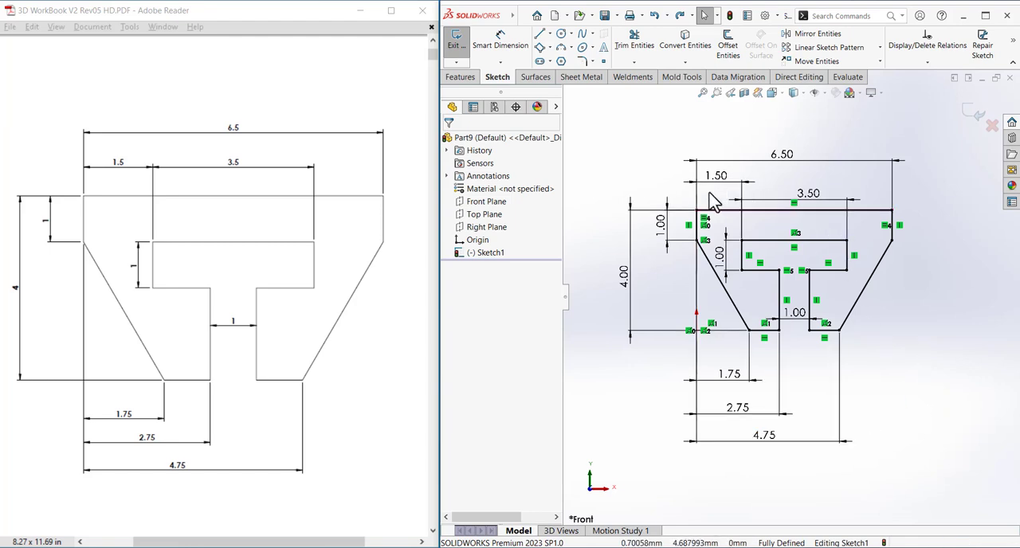
{"action": "left_click", "coordinate": [913, 341]}
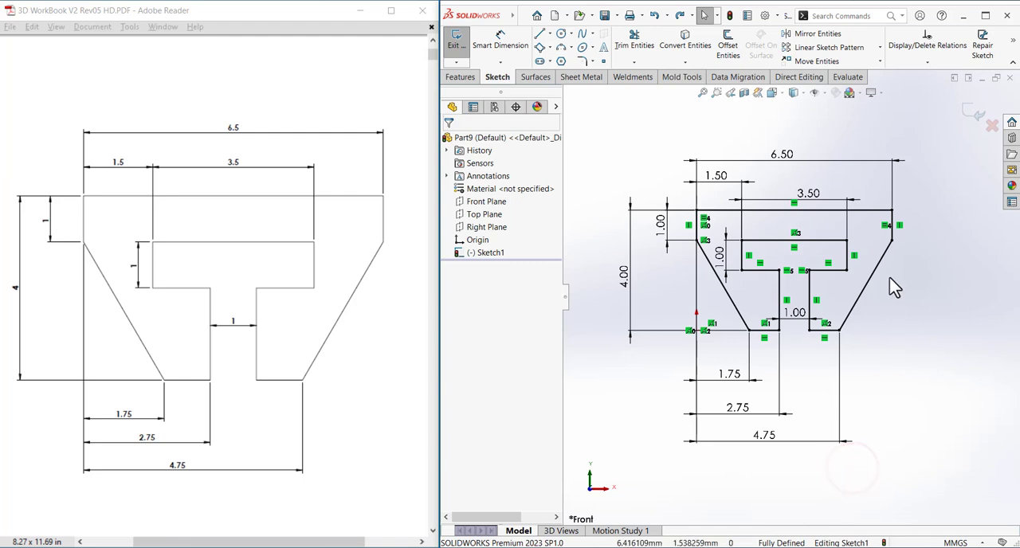
Create a new part from the Part template and start a sketch on the Front Plane.
{"action": "left_click", "coordinate": [555, 15]}
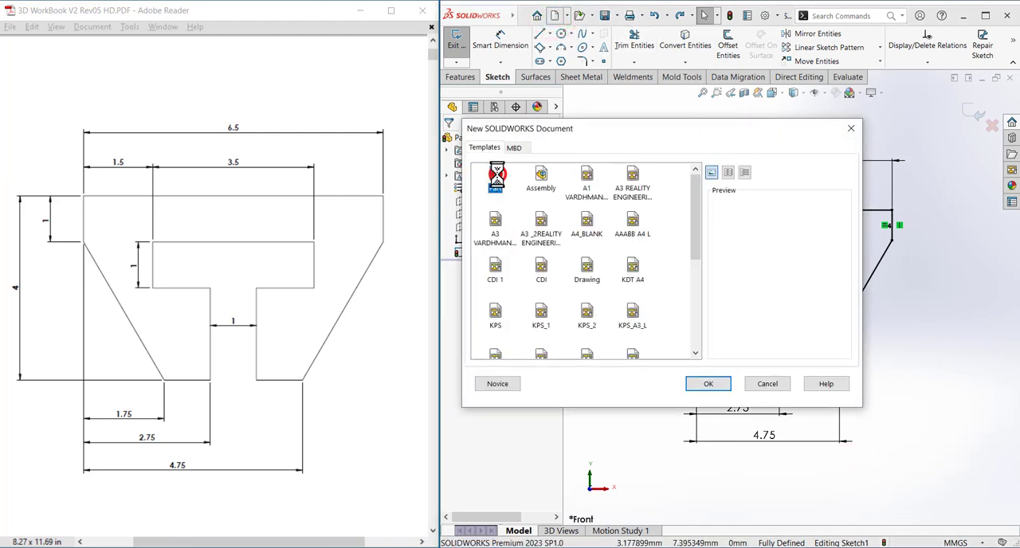
{"action": "double_click", "coordinate": [495, 180]}
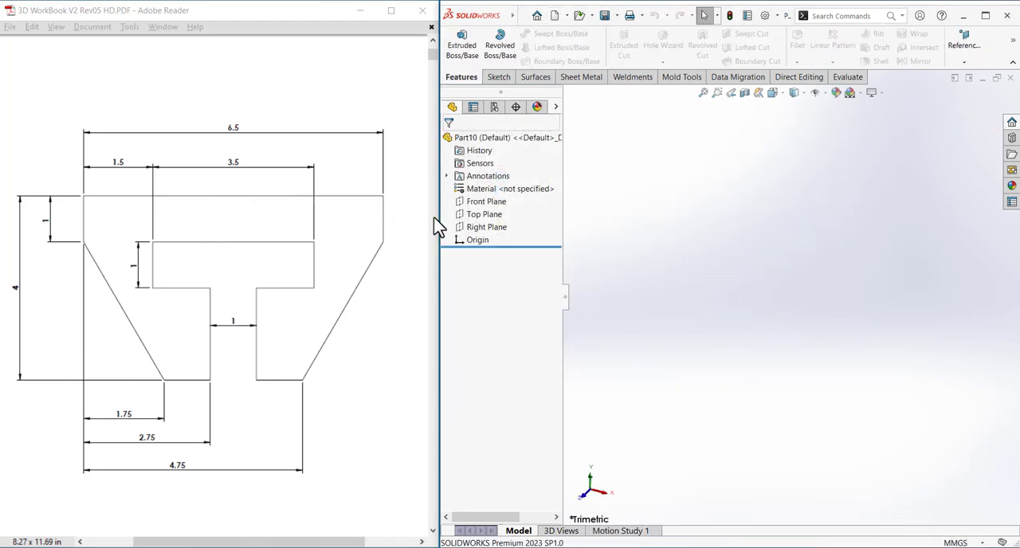
{"action": "left_click", "coordinate": [486, 201]}
{"action": "left_click", "coordinate": [492, 182]}
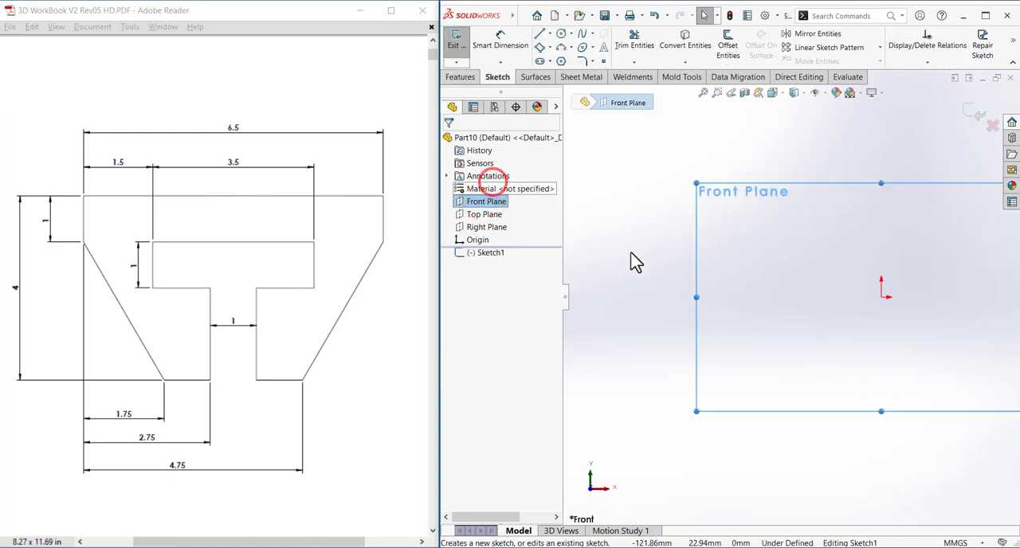
{"action": "left_click", "coordinate": [636, 260]}
{"action": "left_click", "coordinate": [875, 289]}
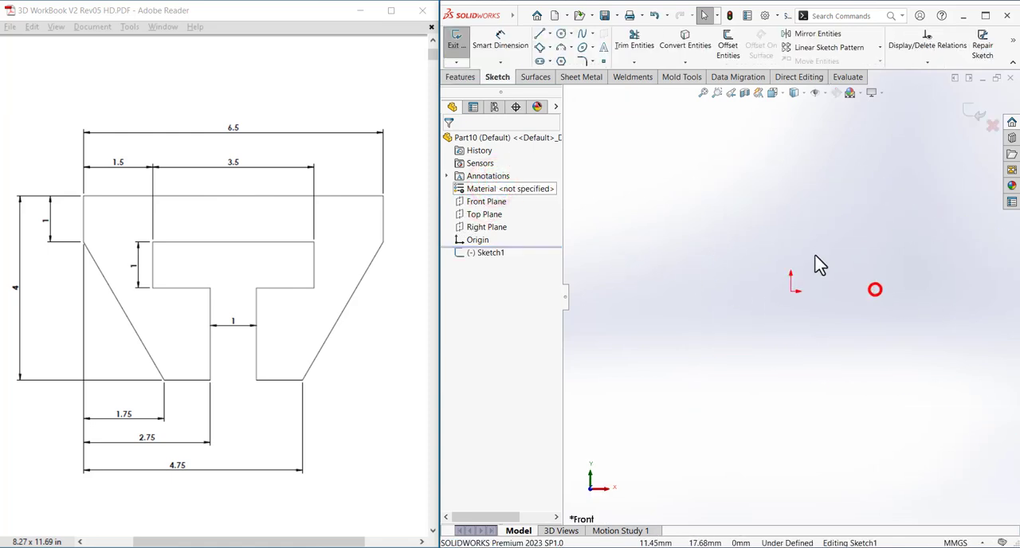
Draw a vertical centerline about 165 mm long passing through the origin.
{"action": "left_click", "coordinate": [550, 33]}
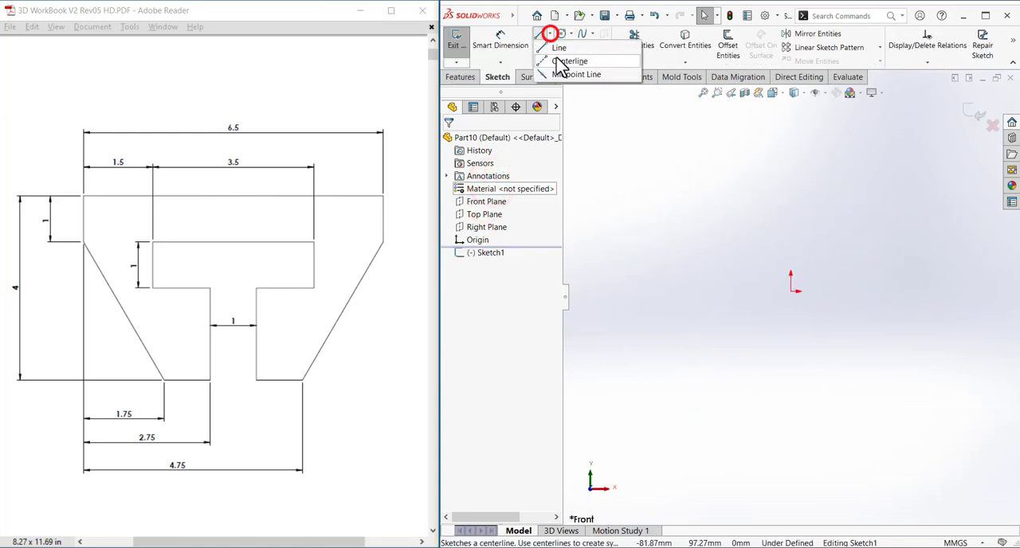
{"action": "left_click", "coordinate": [791, 137]}
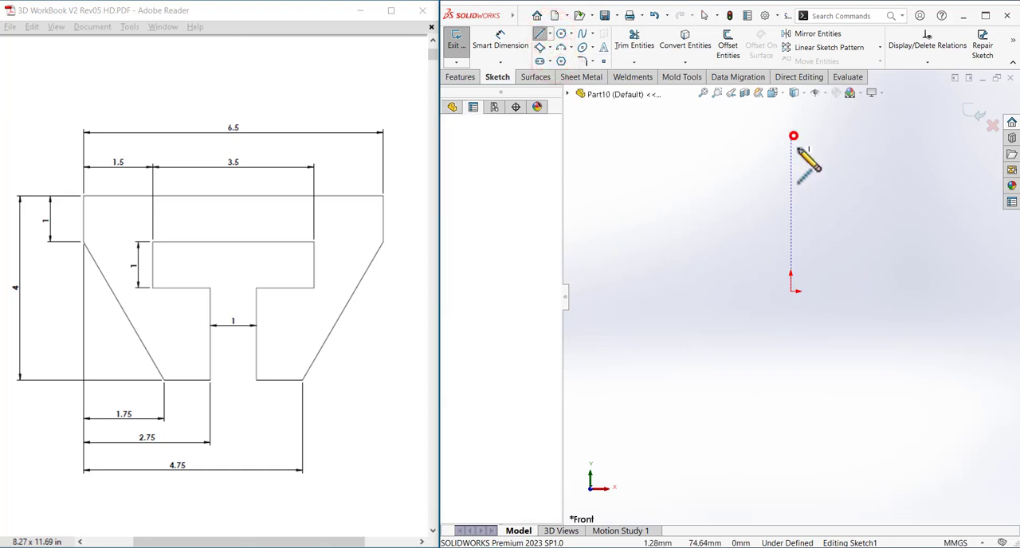
{"action": "left_click", "coordinate": [791, 482]}
{"action": "right_click", "coordinate": [834, 341]}
{"action": "left_click", "coordinate": [843, 342]}
{"action": "left_click", "coordinate": [829, 291]}
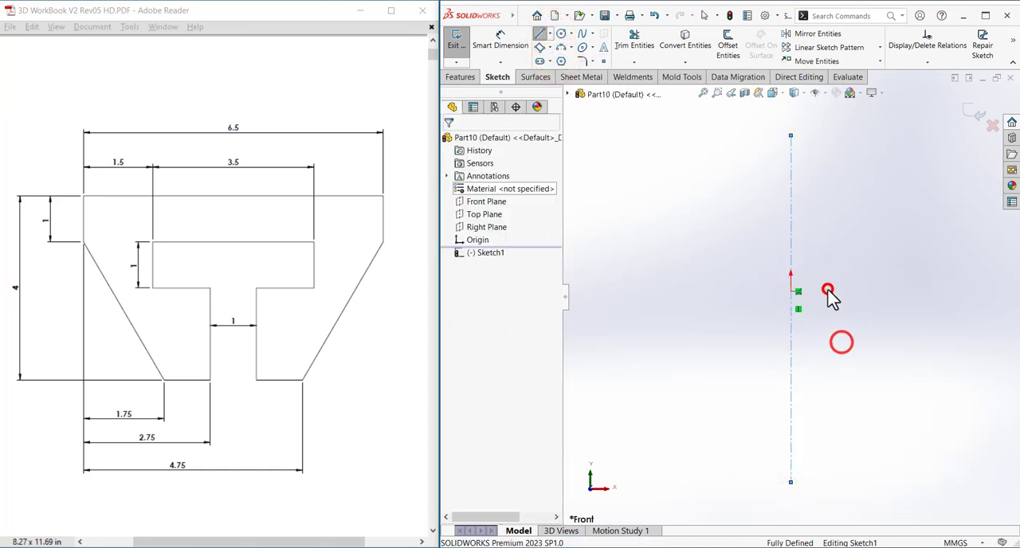
Sketch the profile's left outer half from the origin: top edge about 62 mm long, short vertical side, sloping taper and short bottom edge.
{"action": "left_click", "coordinate": [539, 30]}
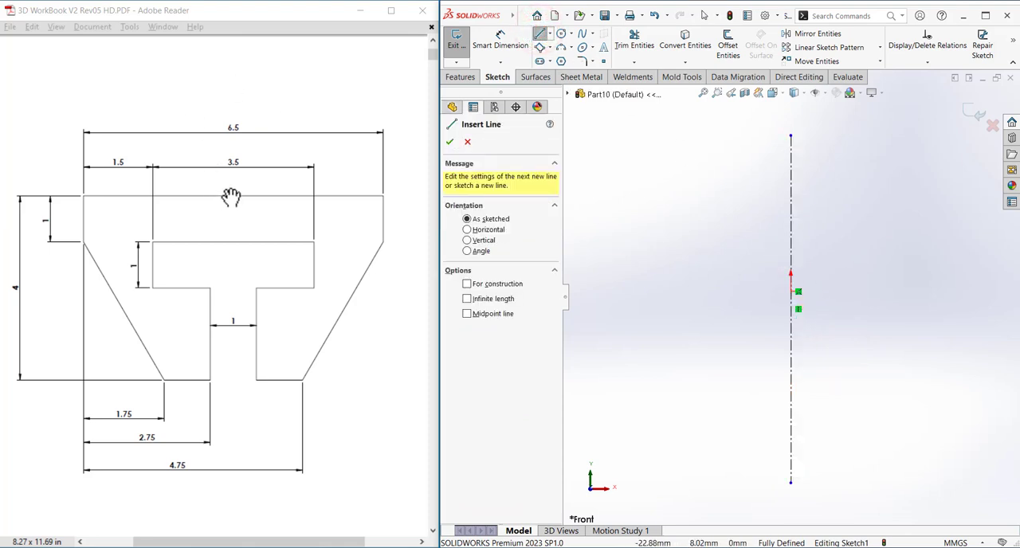
{"action": "left_click", "coordinate": [790, 292]}
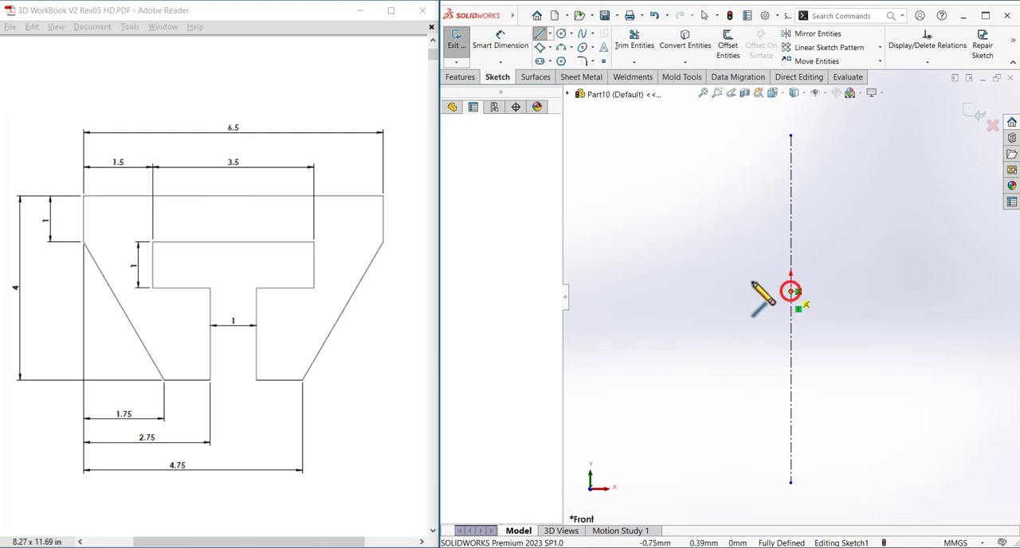
{"action": "left_click", "coordinate": [661, 292]}
{"action": "left_click", "coordinate": [661, 330]}
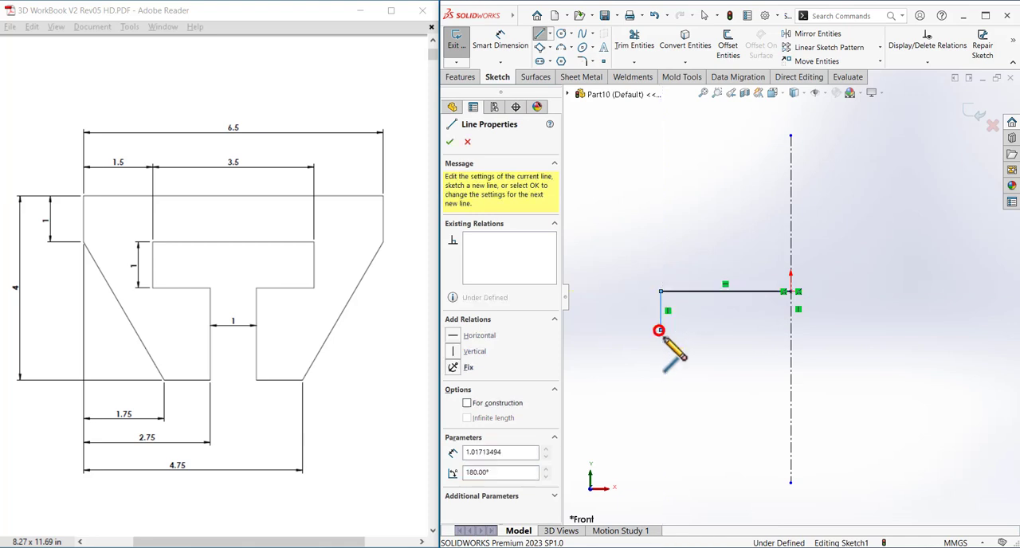
{"action": "left_click", "coordinate": [726, 421]}
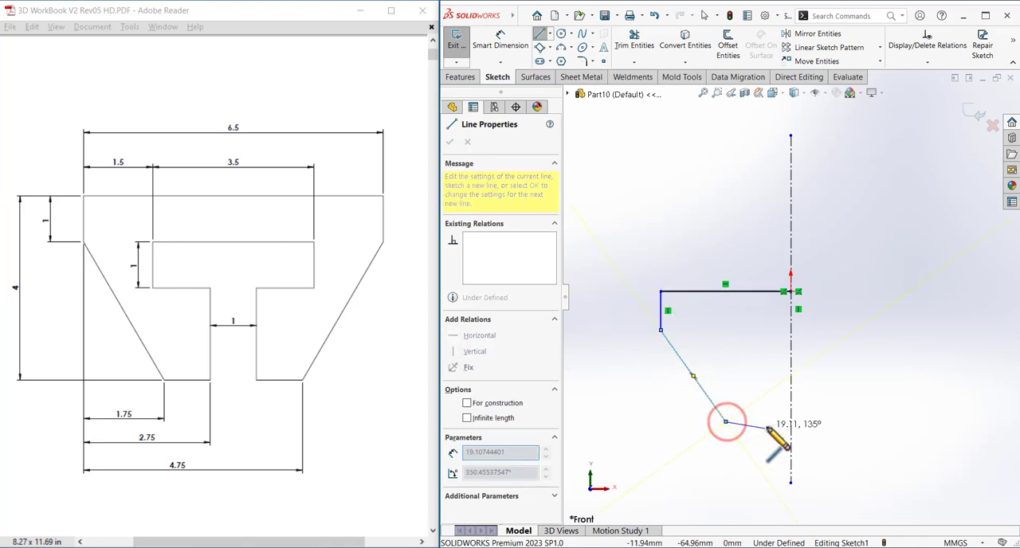
{"action": "left_click", "coordinate": [769, 422]}
Continue the line chain with the left half of the T-shaped cutout, from the bottom edge's inner end up to the centerline.
{"action": "left_click", "coordinate": [769, 369]}
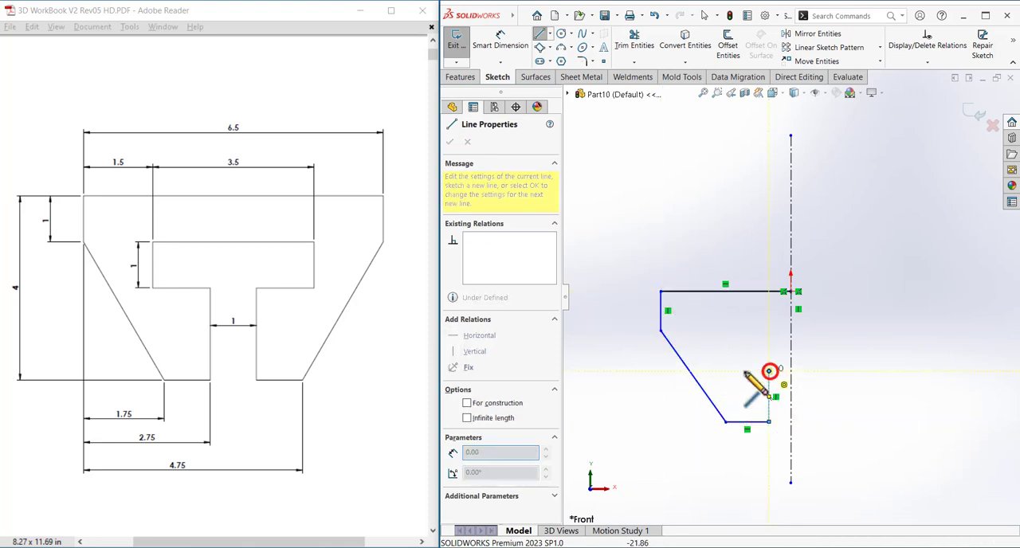
{"action": "left_click", "coordinate": [732, 371]}
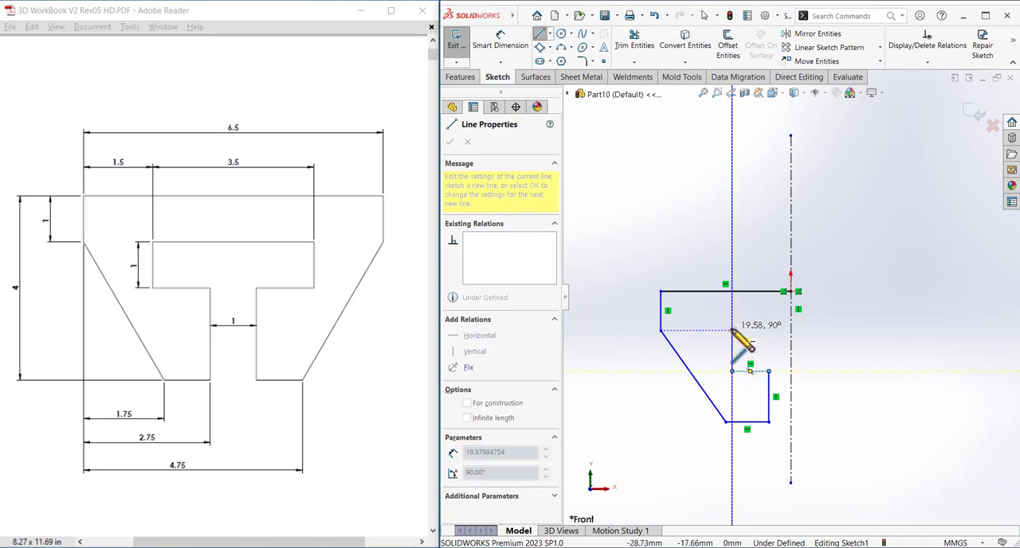
{"action": "left_click", "coordinate": [731, 329]}
{"action": "left_click", "coordinate": [790, 329]}
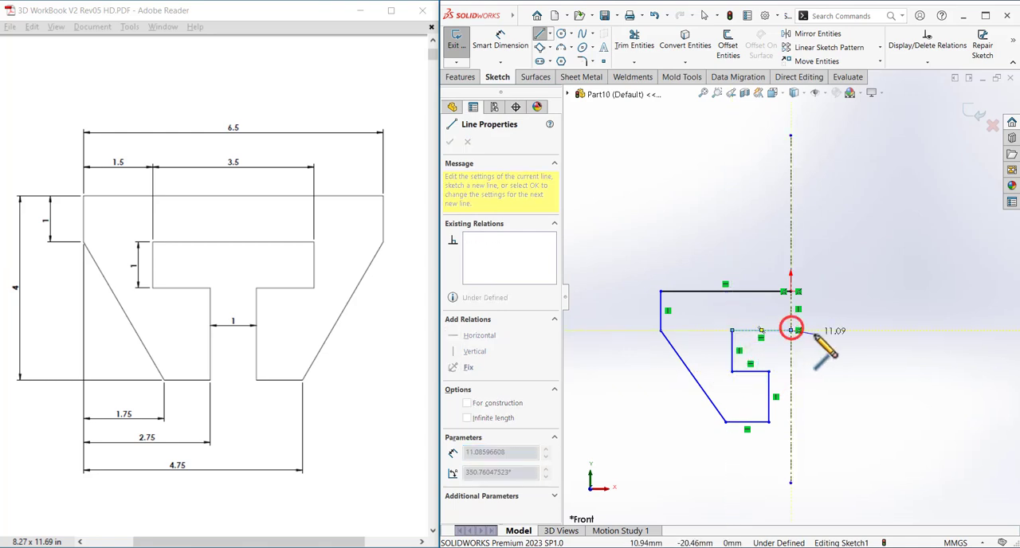
{"action": "right_click", "coordinate": [816, 336]}
{"action": "left_click", "coordinate": [845, 344]}
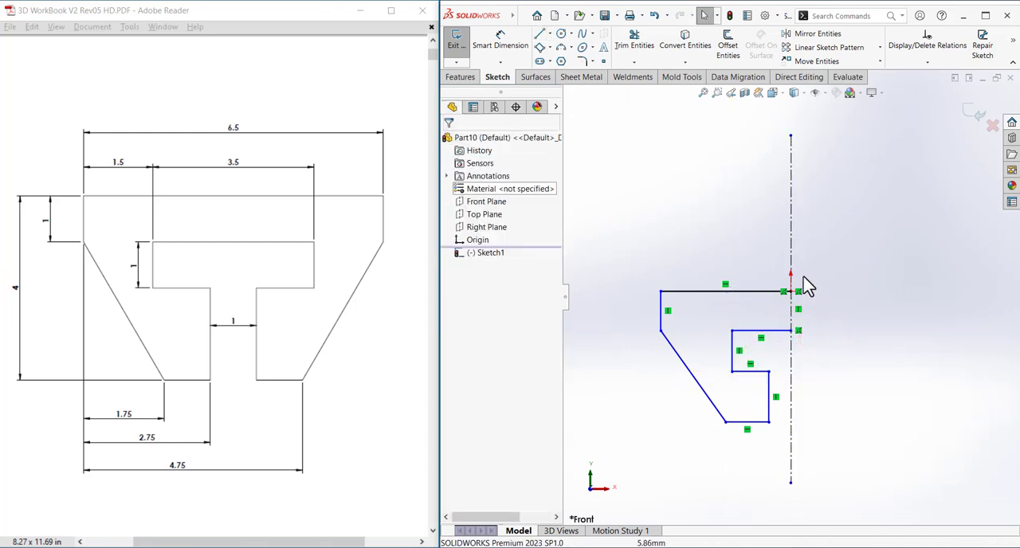
Mirror the entire half profile about the vertical centerline.
{"action": "mouse_move", "coordinate": [809, 275]}
{"action": "left_mouse_down"}
{"action": "mouse_move", "coordinate": [701, 353]}
{"action": "mouse_move", "coordinate": [640, 417]}
{"action": "mouse_move", "coordinate": [623, 456]}
{"action": "left_mouse_up"}
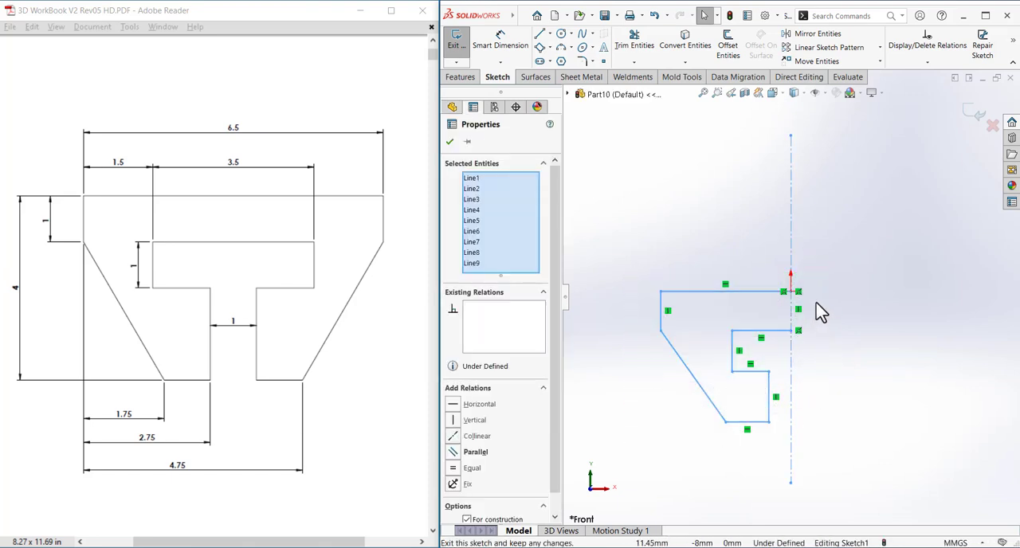
{"action": "left_click", "coordinate": [807, 34]}
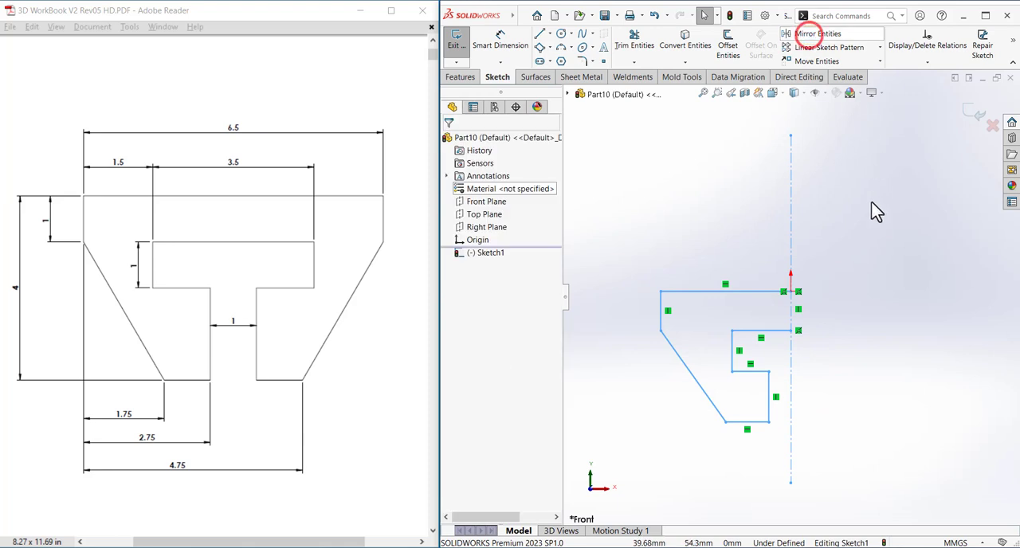
{"action": "left_click", "coordinate": [830, 239]}
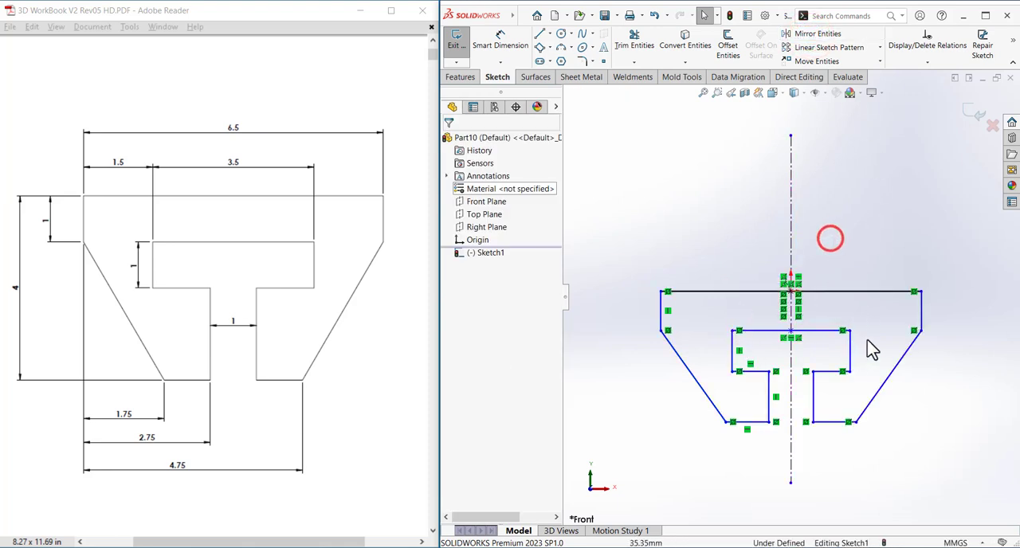
{"action": "left_click", "coordinate": [873, 323]}
Dimension the profile's top edge to 6.5 mm, placing the dimension above it.
{"action": "left_click", "coordinate": [496, 37]}
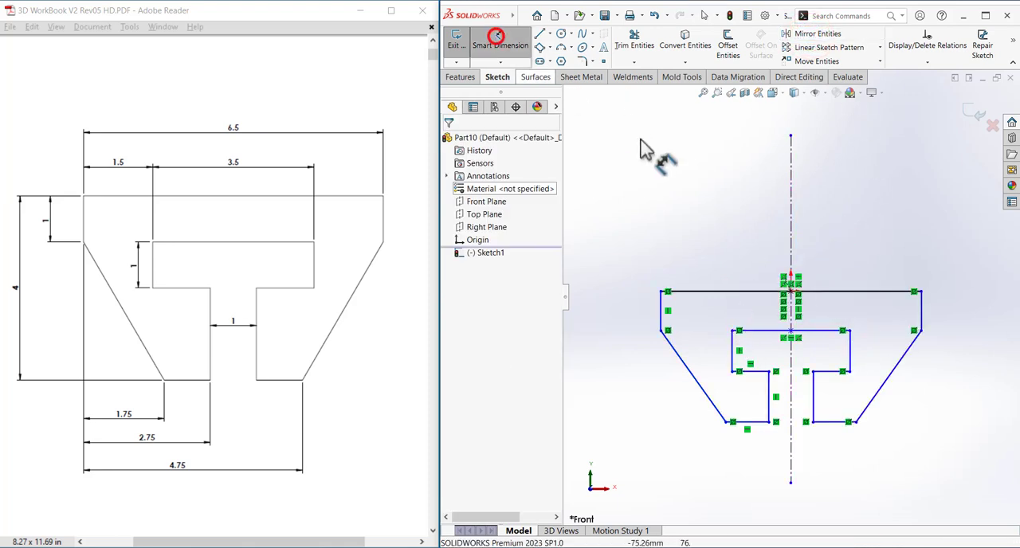
{"action": "left_click", "coordinate": [722, 292]}
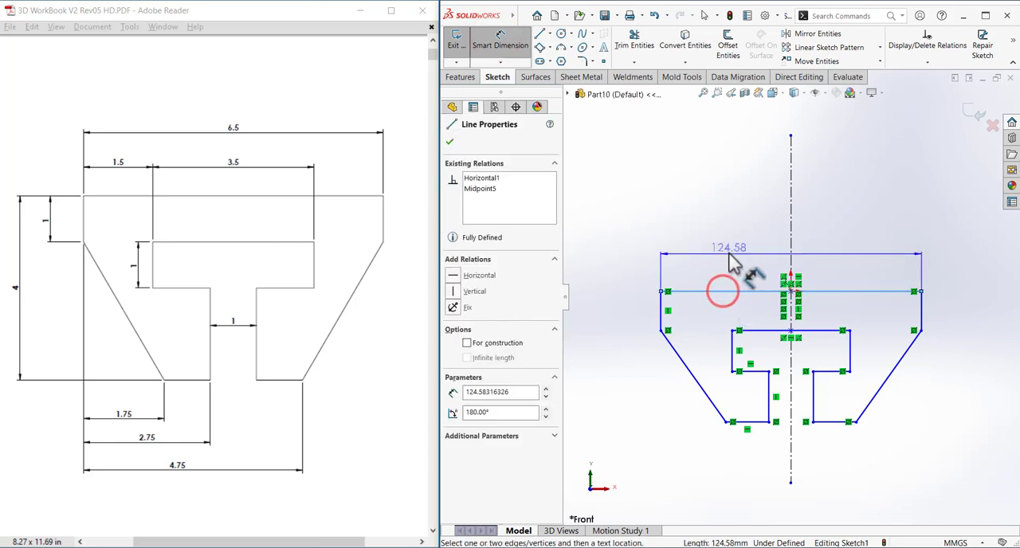
{"action": "left_click", "coordinate": [725, 241]}
{"action": "type", "text": "6.5"}
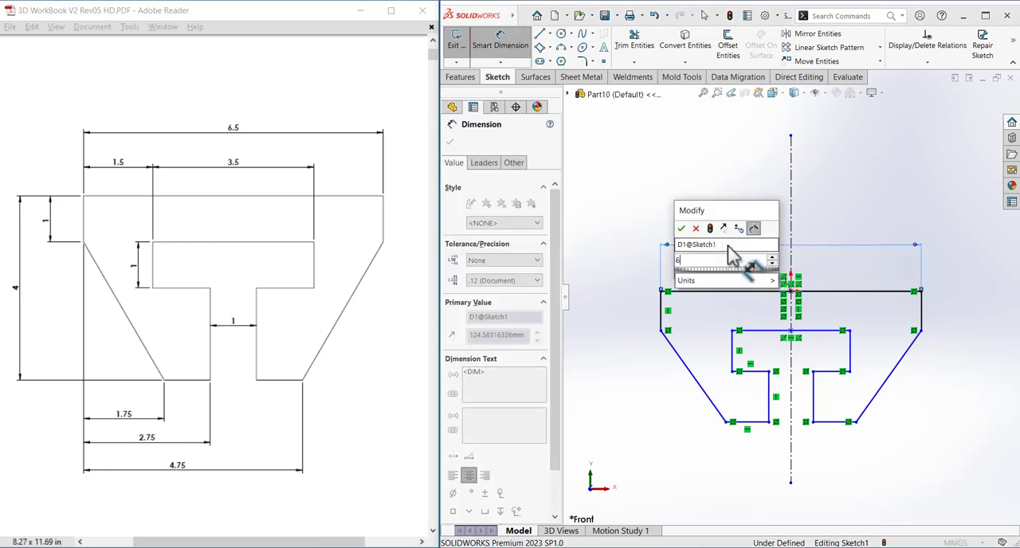
{"action": "key", "text": "Return"}
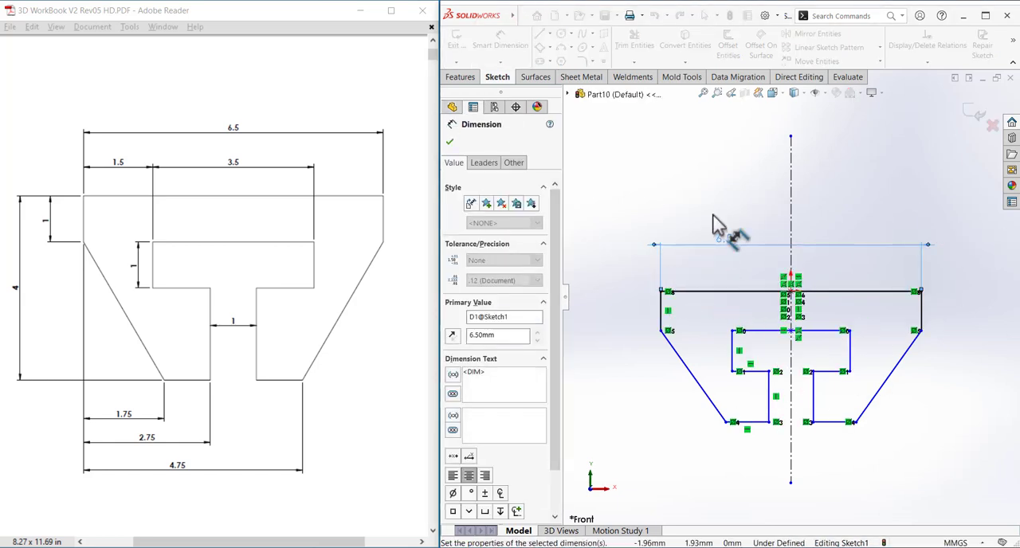
{"action": "left_click", "coordinate": [710, 214]}
Dimension the profile's overall height between the top edge and the left bottom edge to 4 mm.
{"action": "left_click", "coordinate": [731, 290]}
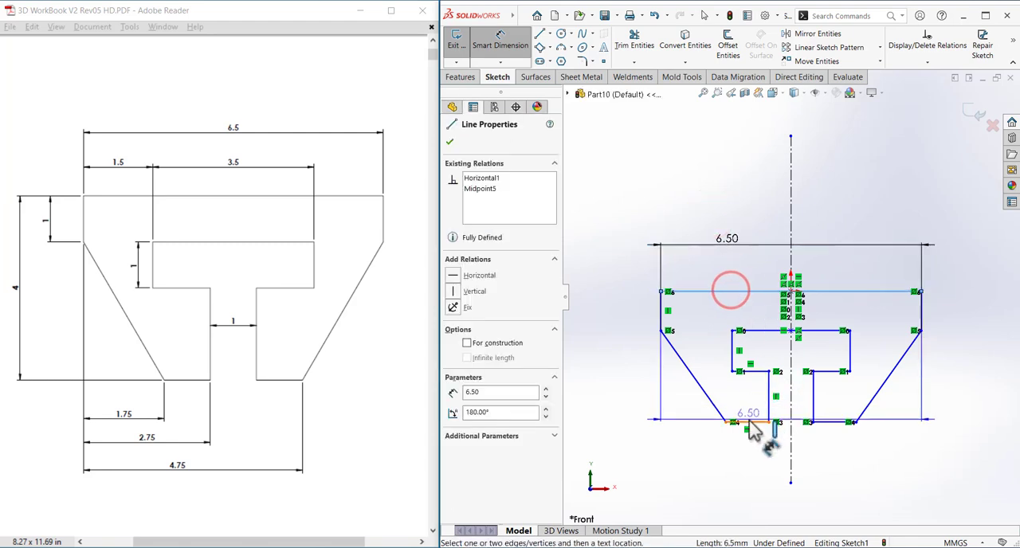
{"action": "left_click", "coordinate": [745, 422]}
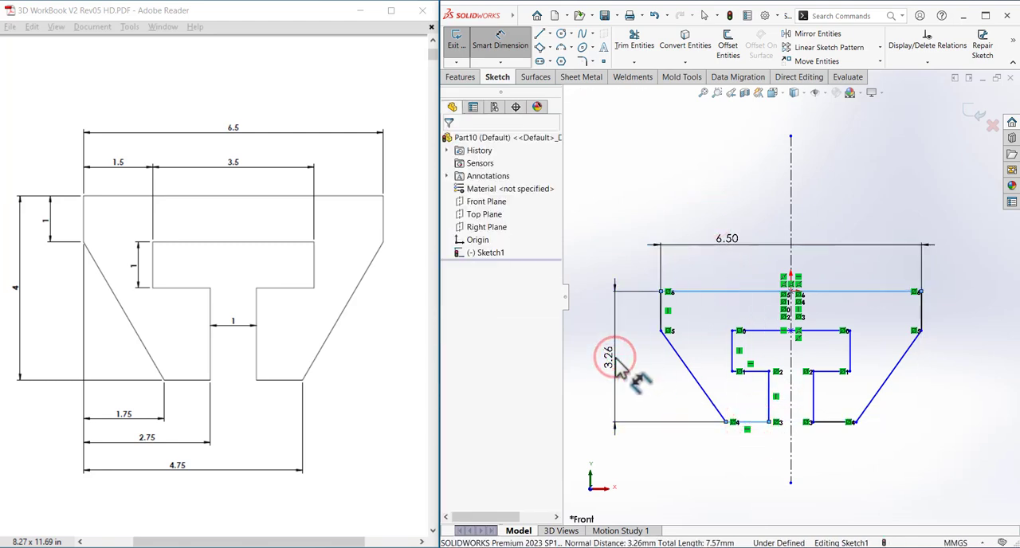
{"action": "left_click", "coordinate": [617, 360]}
{"action": "type", "text": "4"}
{"action": "key", "text": "Return"}
{"action": "left_click", "coordinate": [633, 379]}
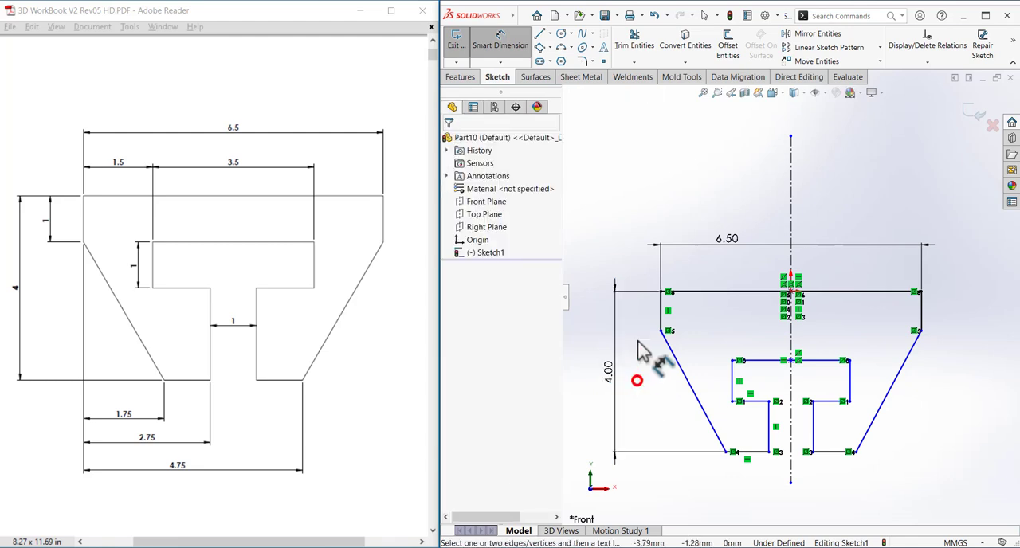
Dimension the left vertical side edge's length to 1 mm.
{"action": "left_click", "coordinate": [667, 318]}
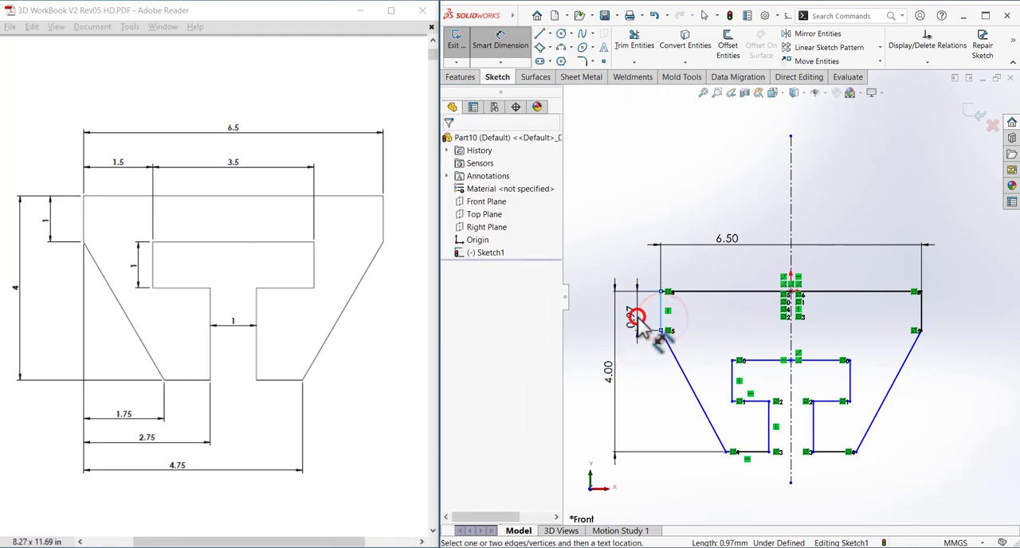
{"action": "left_click", "coordinate": [638, 317]}
{"action": "key", "text": "Return"}
{"action": "left_click", "coordinate": [660, 380]}
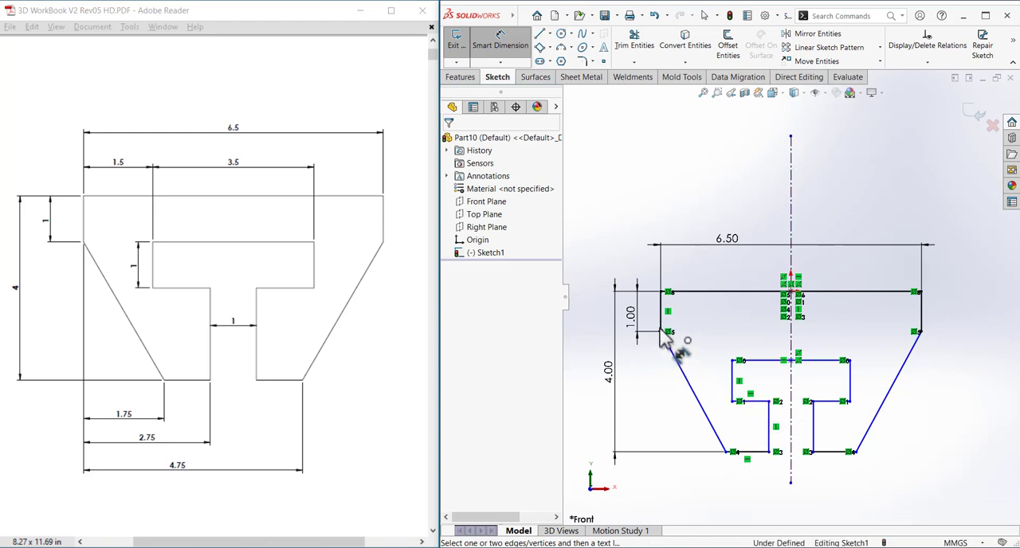
Dimension the horizontal distance from the left vertical side edge to the profile's bottom left corner as 1.75 mm, placed below the profile.
{"action": "left_click", "coordinate": [661, 319]}
{"action": "left_click", "coordinate": [723, 451]}
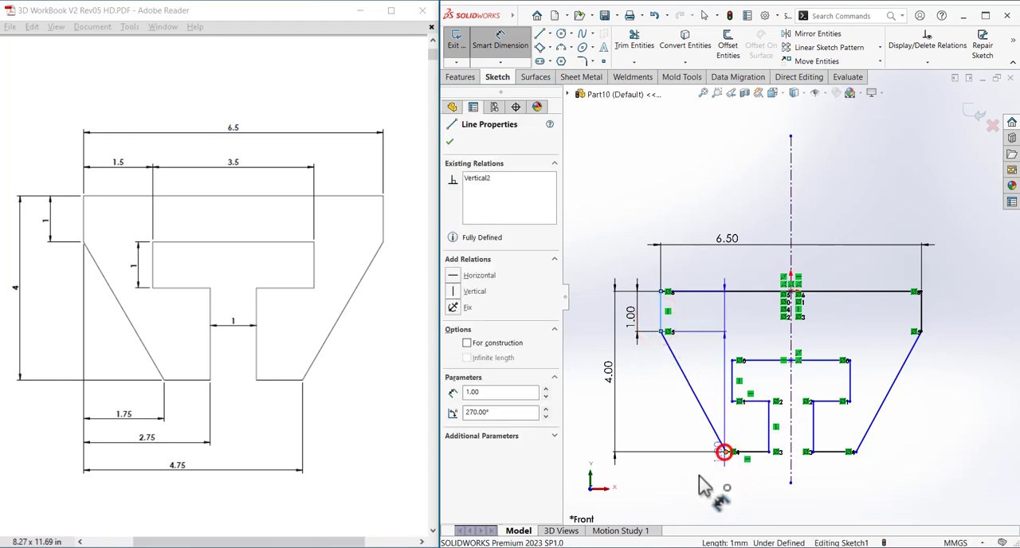
{"action": "left_click", "coordinate": [691, 487]}
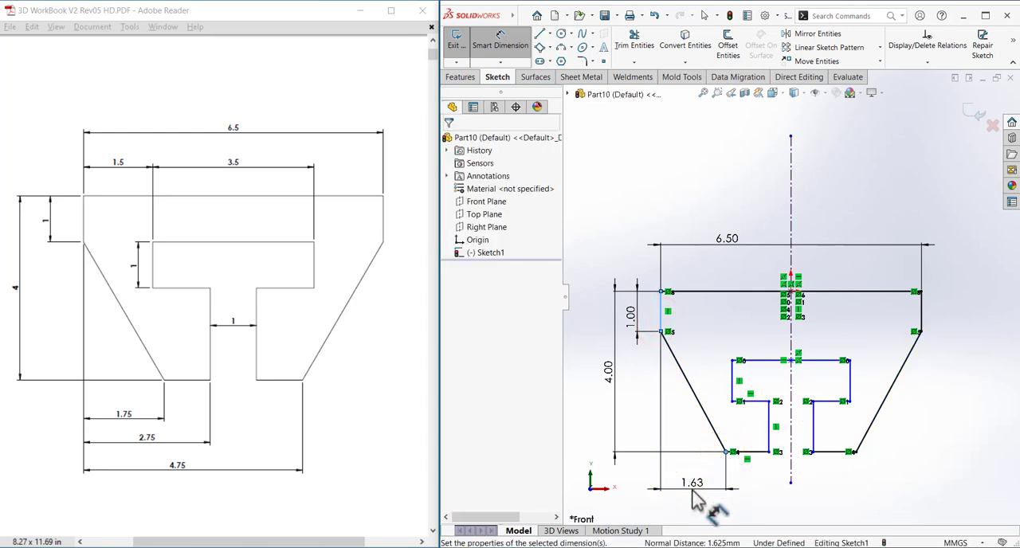
{"action": "type", "text": "1.75"}
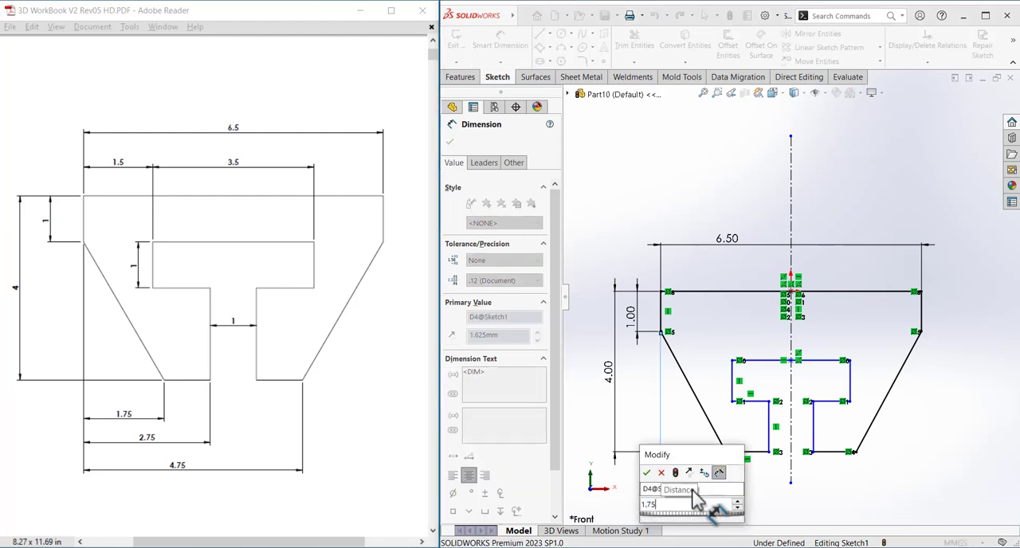
{"action": "key", "text": "Return"}
Dimension the width between the two vertical edges of the cutout's stem to 1 mm, placed below the profile.
{"action": "left_click", "coordinate": [770, 437]}
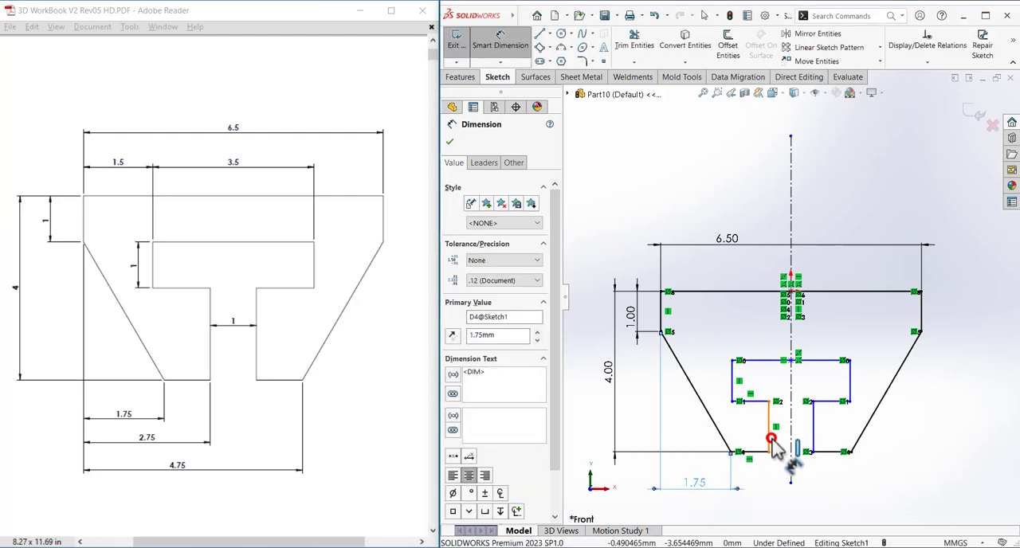
{"action": "left_click", "coordinate": [812, 439]}
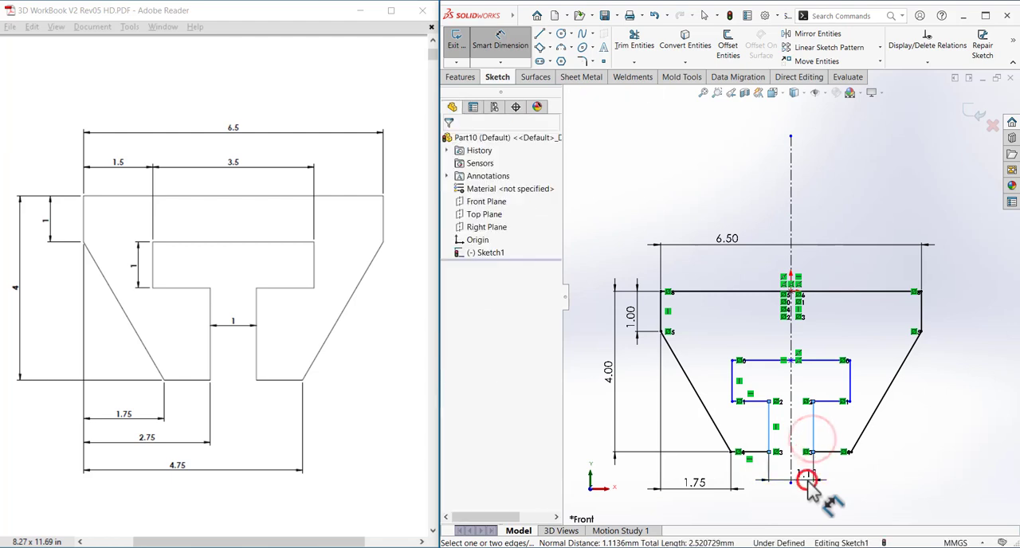
{"action": "left_click", "coordinate": [800, 479]}
{"action": "key", "text": "Return"}
{"action": "left_click", "coordinate": [905, 456]}
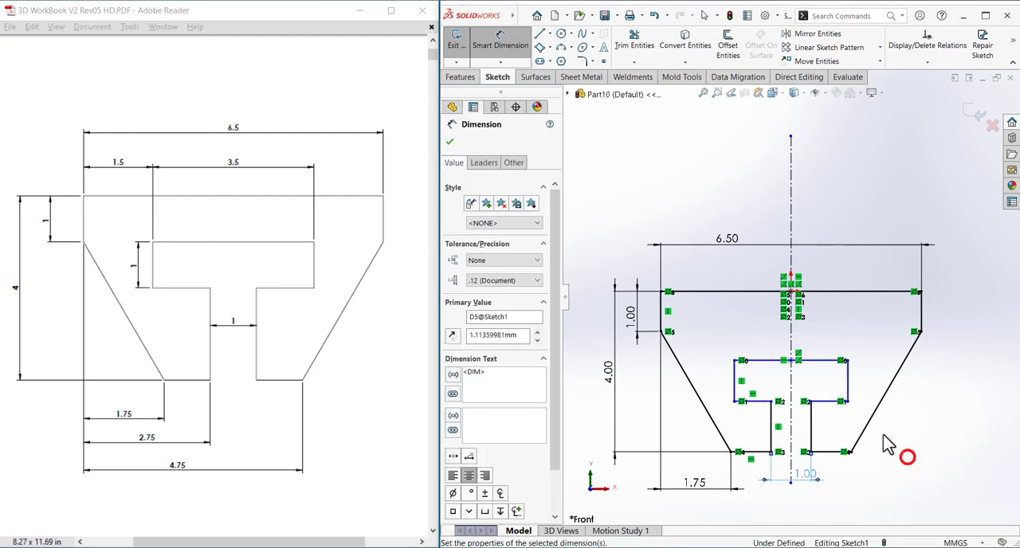
Dimension the top edge of the T-shaped cutout to 3.5 mm, placing the dimension above the profile's top edge.
{"action": "left_click", "coordinate": [821, 361]}
{"action": "left_click", "coordinate": [817, 281]}
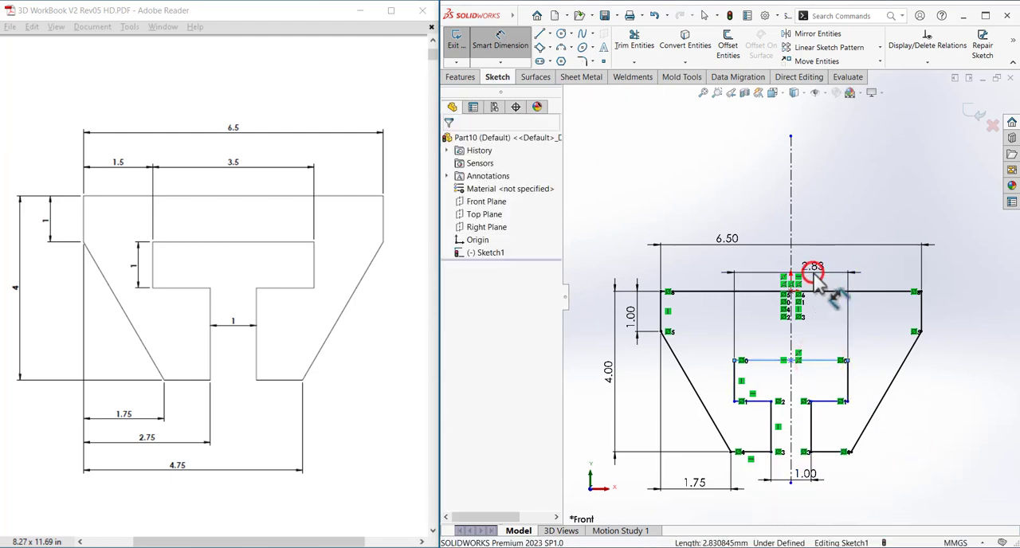
{"action": "type", "text": "3.5"}
{"action": "key", "text": "Return"}
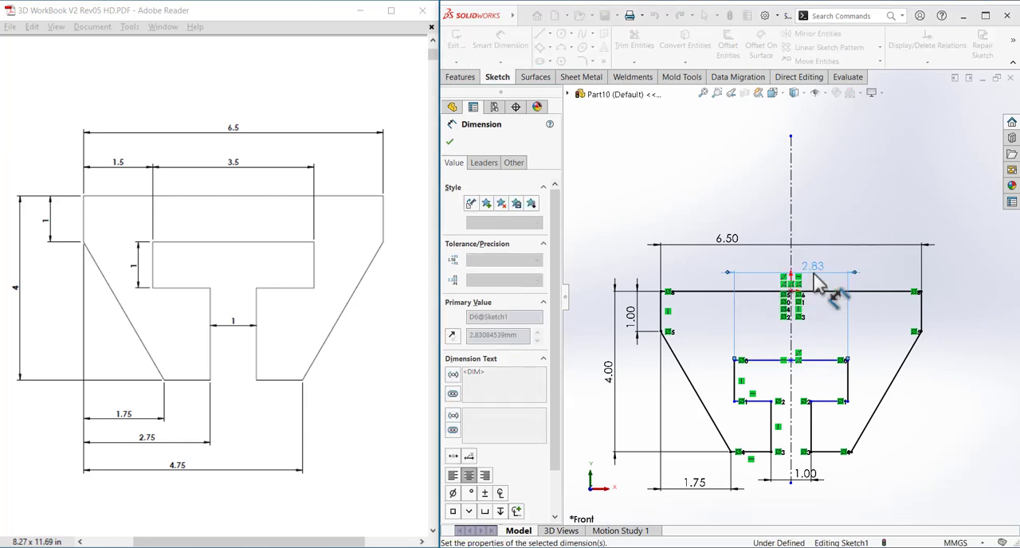
{"action": "left_click", "coordinate": [706, 349]}
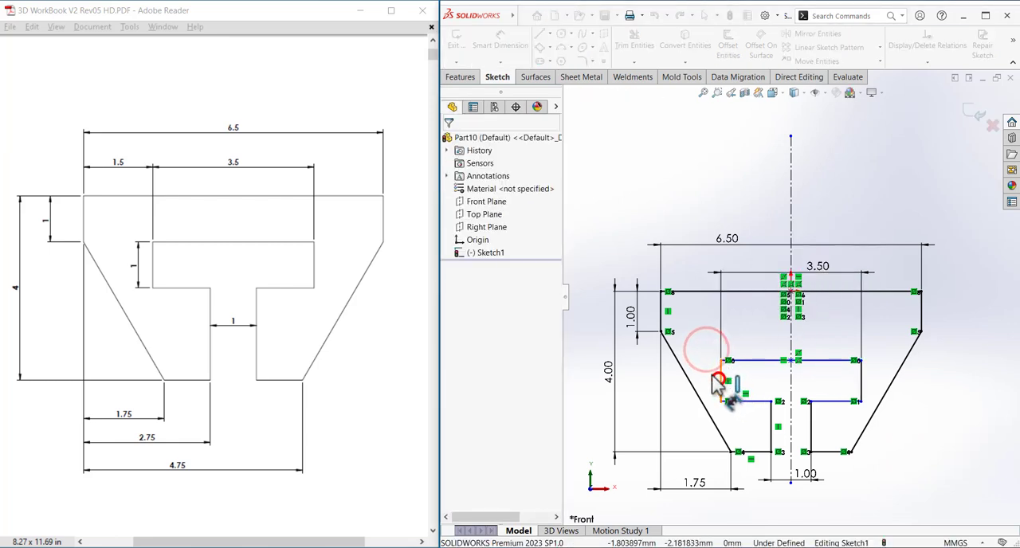
Dimension the cutout's short left vertical edge to 1 mm and finish dimensioning.
{"action": "left_click", "coordinate": [719, 373]}
{"action": "left_click", "coordinate": [704, 376]}
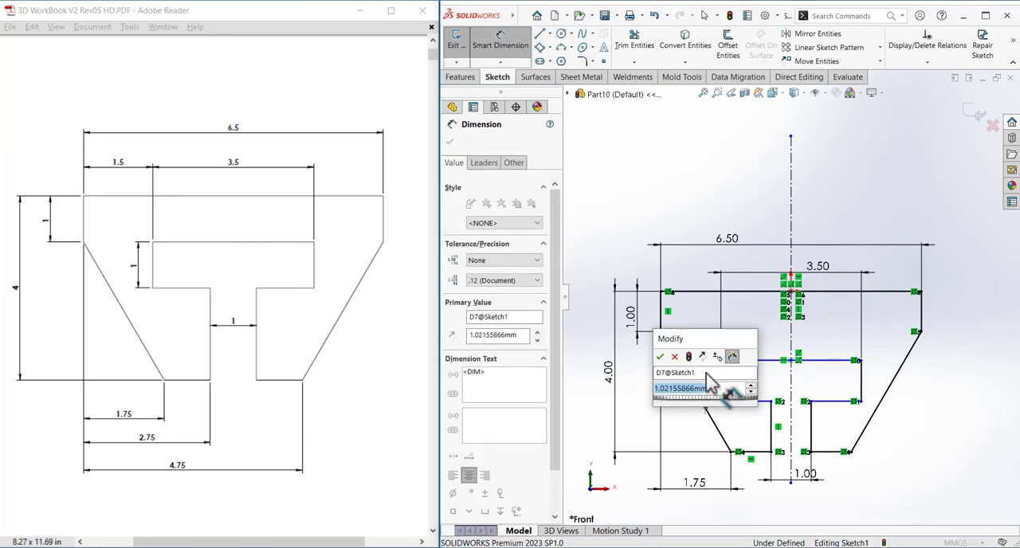
{"action": "type", "text": "1"}
{"action": "key", "text": "Return"}
{"action": "right_click", "coordinate": [749, 353]}
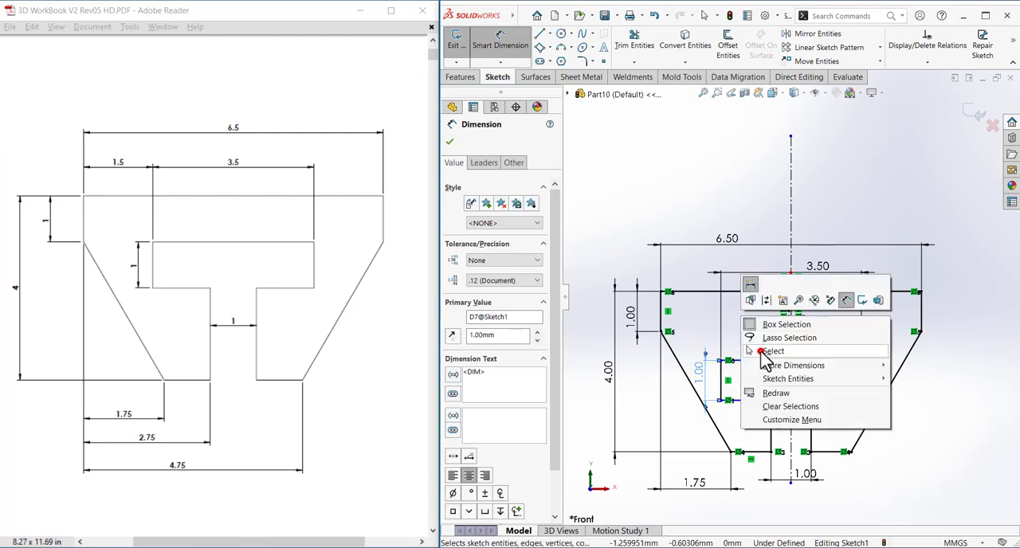
{"action": "left_click", "coordinate": [758, 351]}
Make the cutout's top edge coincident with the lower endpoint of the profile's left vertical side edge.
{"action": "left_click", "coordinate": [756, 363]}
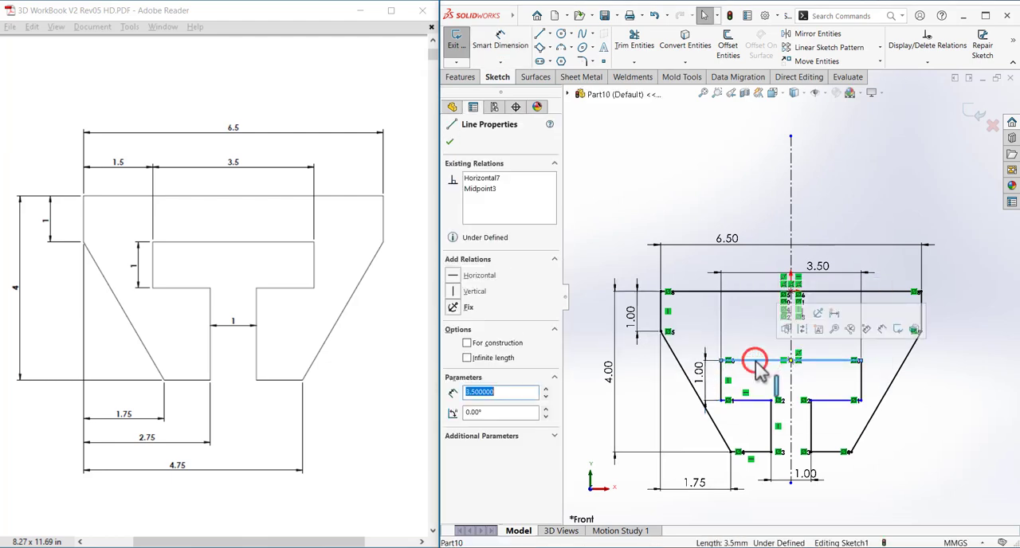
{"action": "left_click", "coordinate": [661, 332], "text": "ctrl"}
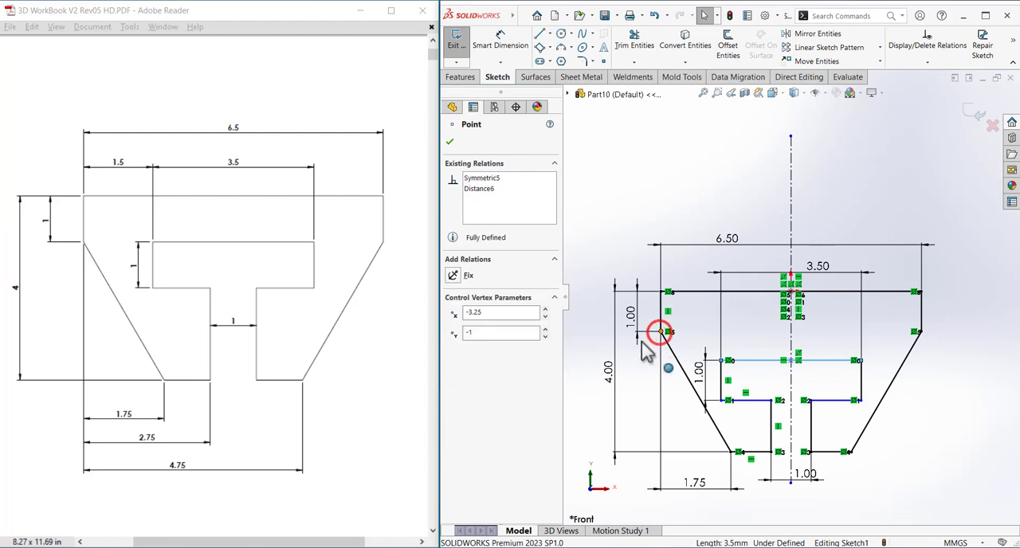
{"action": "left_click", "coordinate": [478, 346]}
{"action": "left_click", "coordinate": [587, 229]}
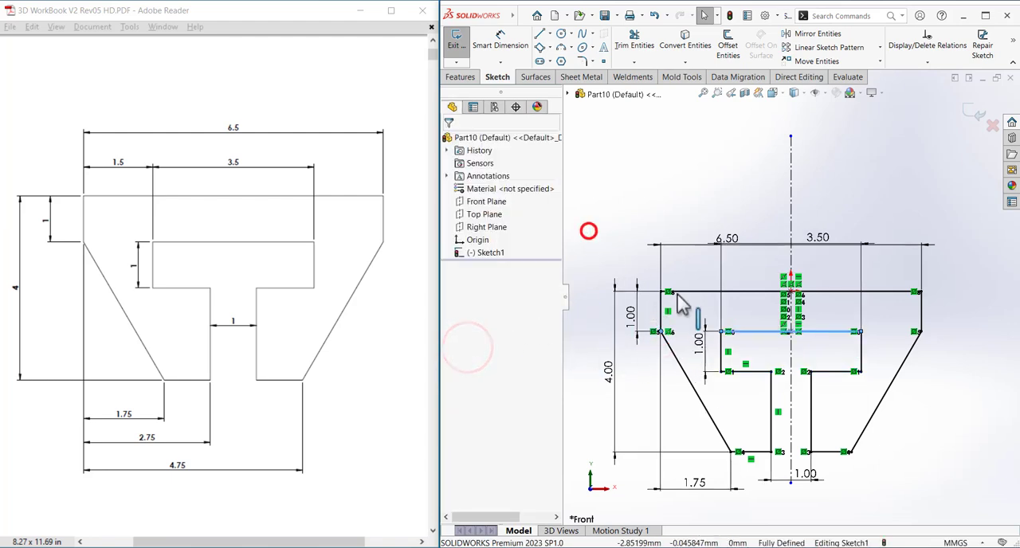
Tidy the sketch by spacing out the overlapping dimensions and moving the 1 mm stem width dimension farther below the profile.
{"action": "scroll", "coordinate": [588, 229], "scroll_direction": "up", "scroll_amount": 2}
{"action": "left_click_drag", "start_coordinate": [727, 271], "coordinate": [720, 247]}
{"action": "left_click_drag", "start_coordinate": [668, 356], "coordinate": [642, 351]}
{"action": "left_click_drag", "start_coordinate": [724, 424], "coordinate": [723, 432]}
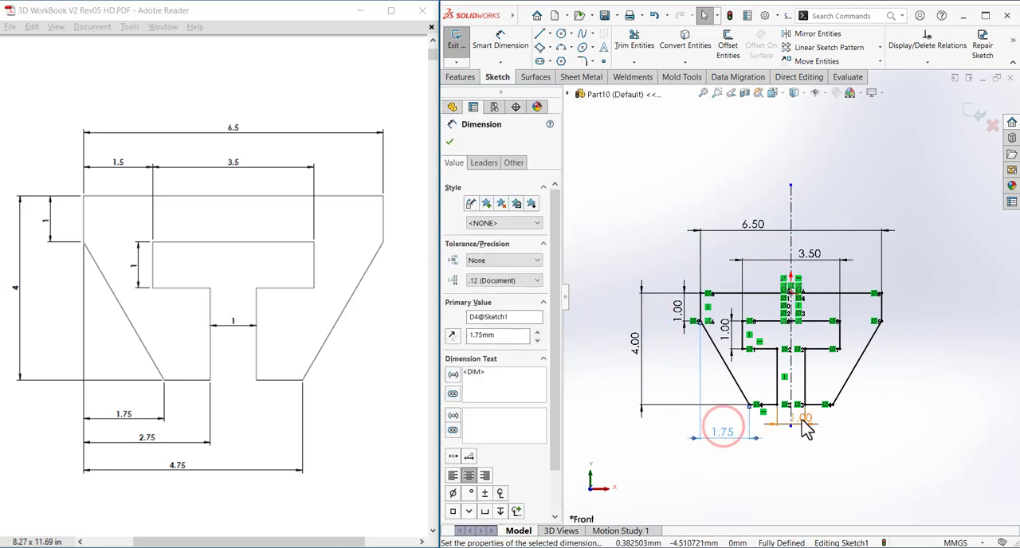
{"action": "left_click_drag", "start_coordinate": [800, 417], "coordinate": [833, 476]}
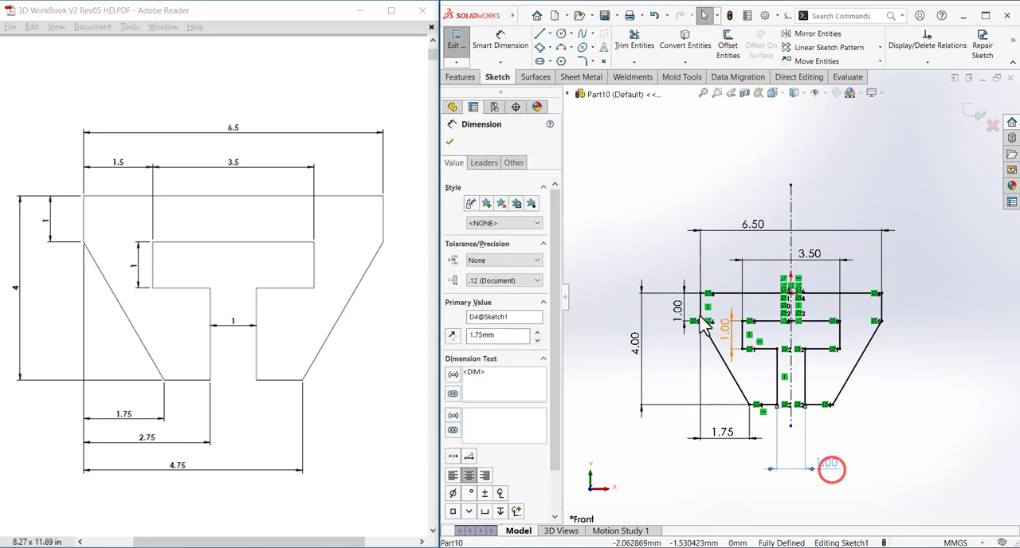
{"action": "left_click", "coordinate": [657, 198]}
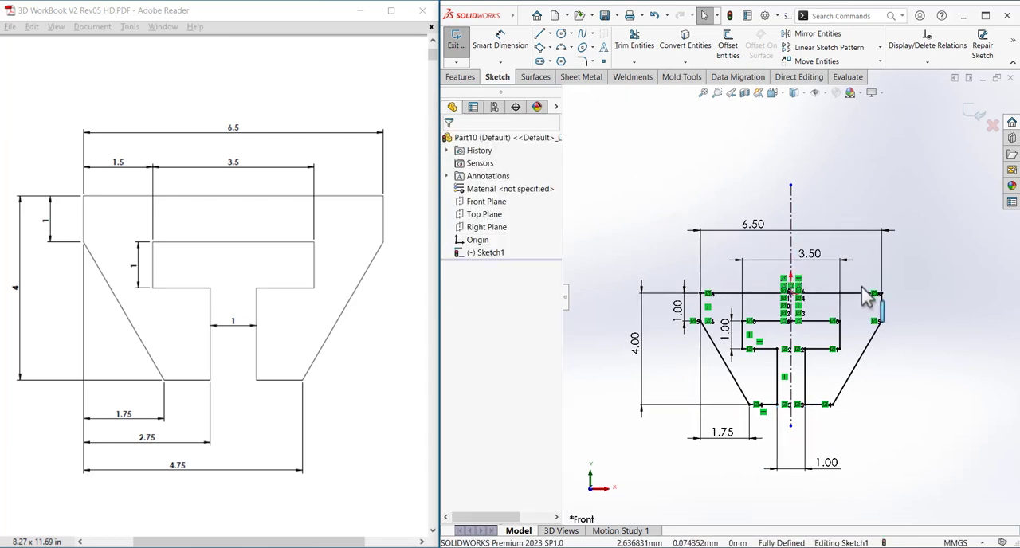
Hide the sketch relation symbols in the graphics area.
{"action": "left_click", "coordinate": [827, 93]}
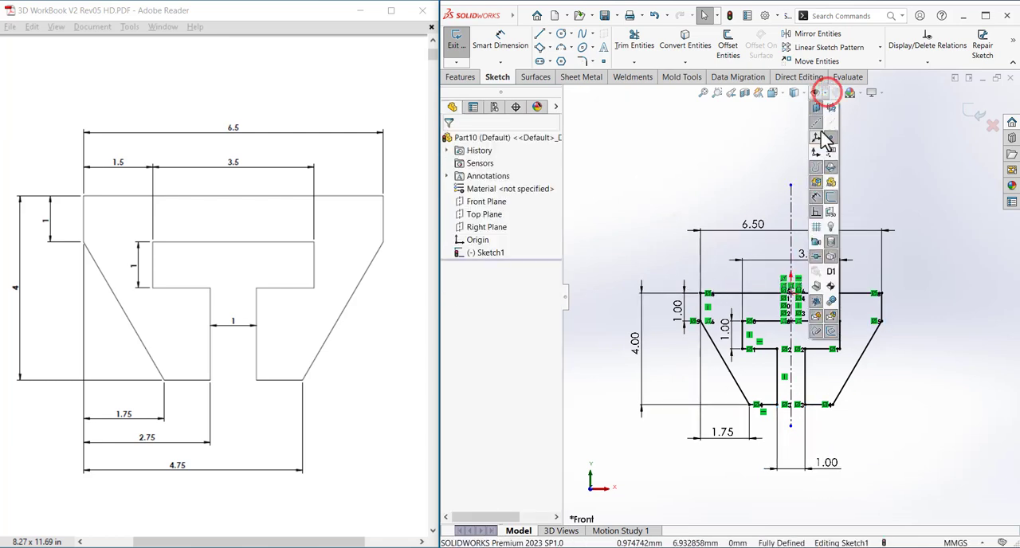
{"action": "left_click", "coordinate": [815, 213]}
{"action": "left_click", "coordinate": [935, 295]}
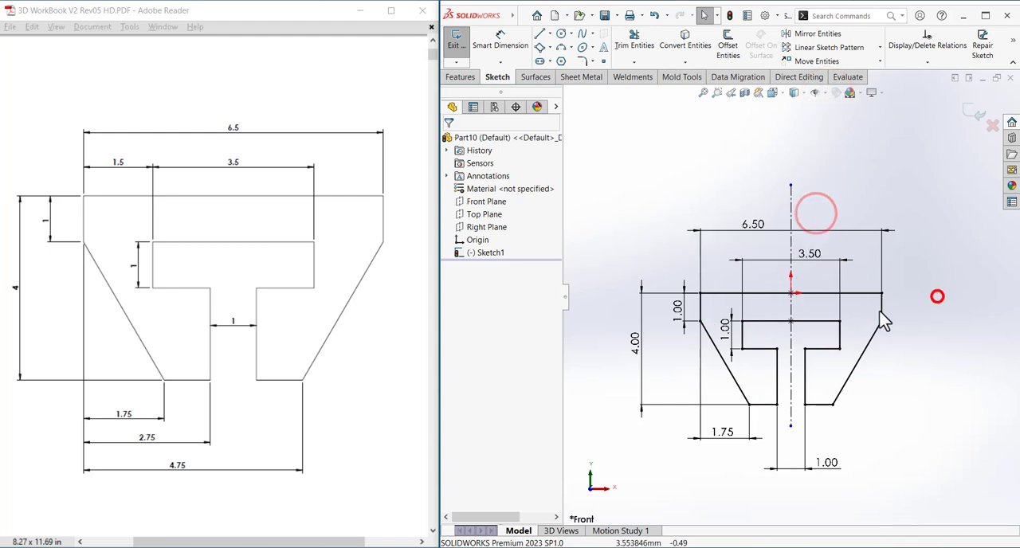
{"action": "scroll", "coordinate": [758, 373], "scroll_direction": "down", "scroll_amount": 1}
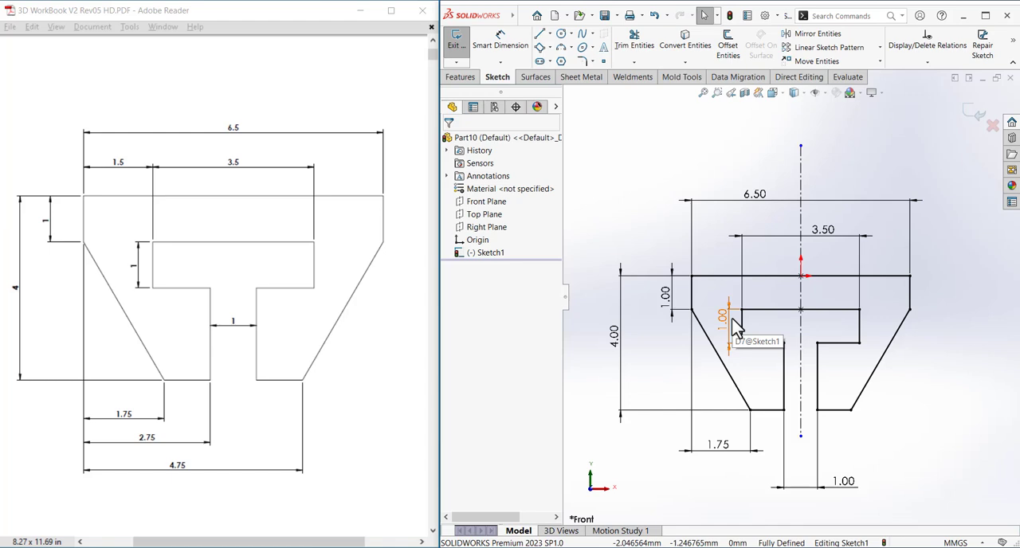
{"action": "left_click", "coordinate": [922, 408]}
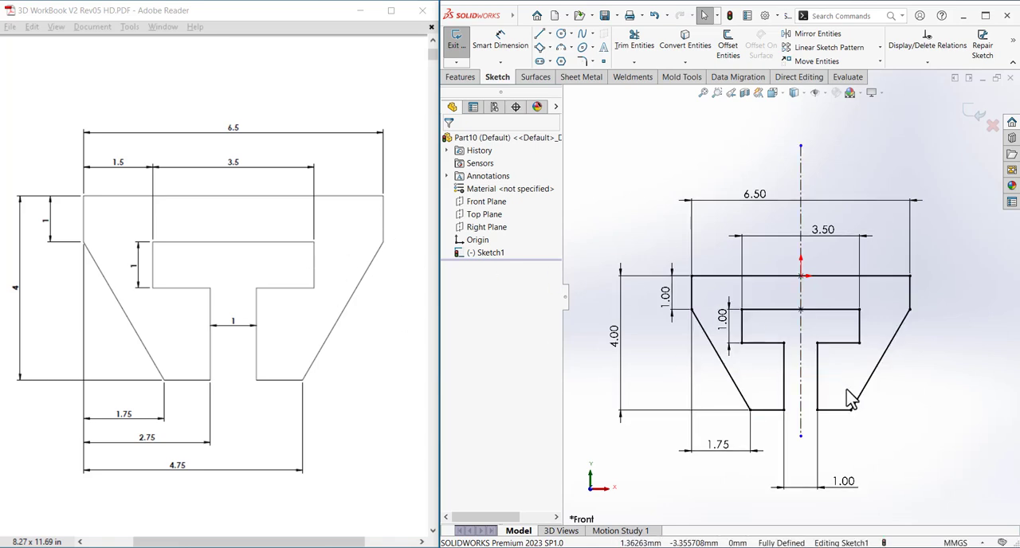
{"action": "left_click", "coordinate": [935, 439]}
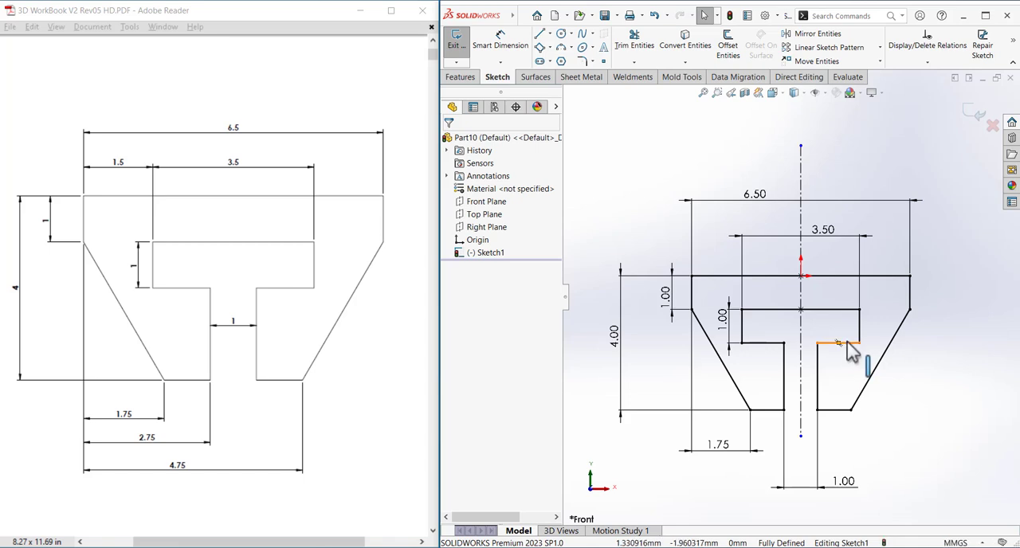
{"action": "left_click", "coordinate": [827, 160]}
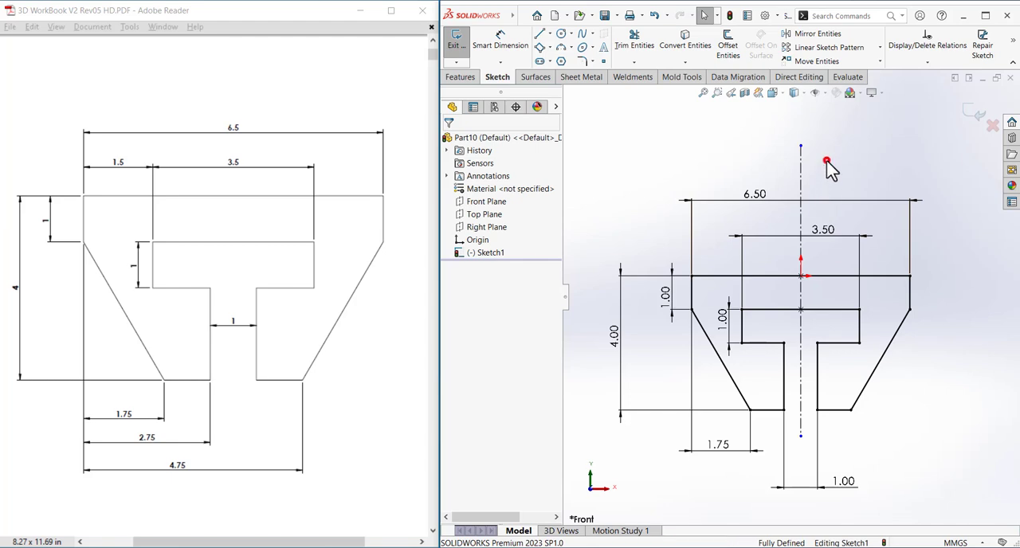